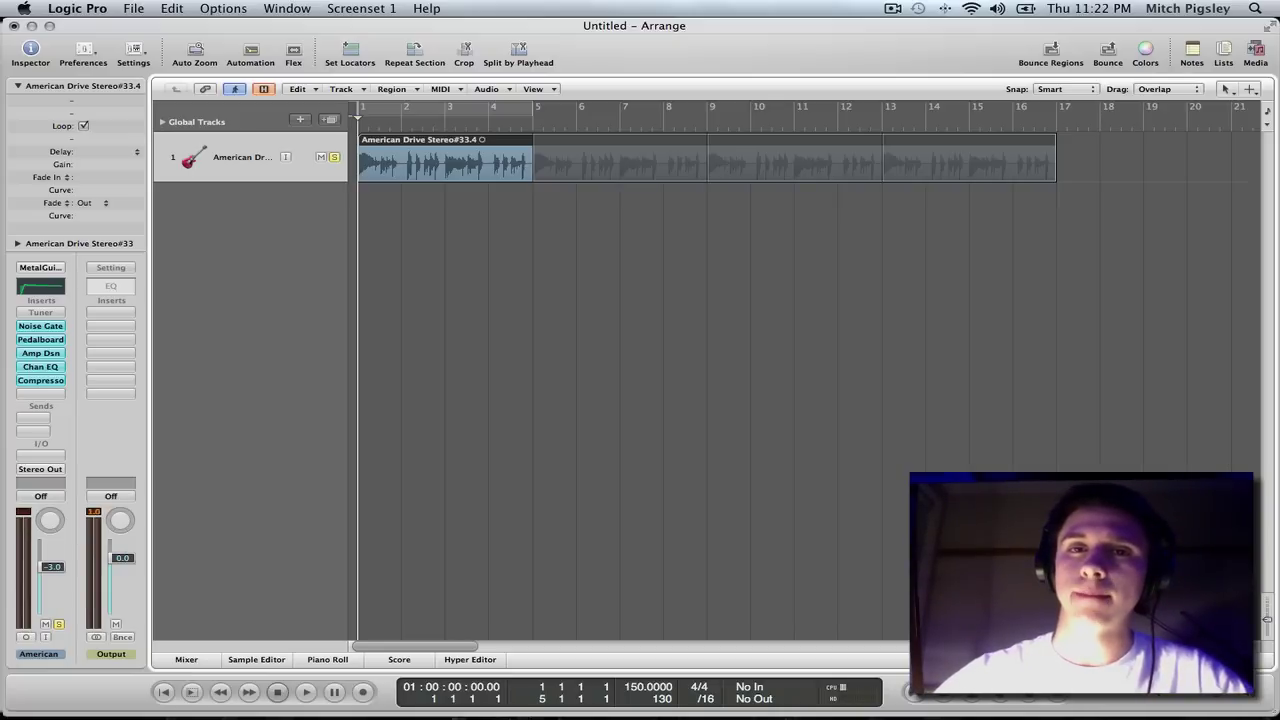
Play the American Drive guitar part and stop playback near bar 5
{"action": "key", "text": "space"}
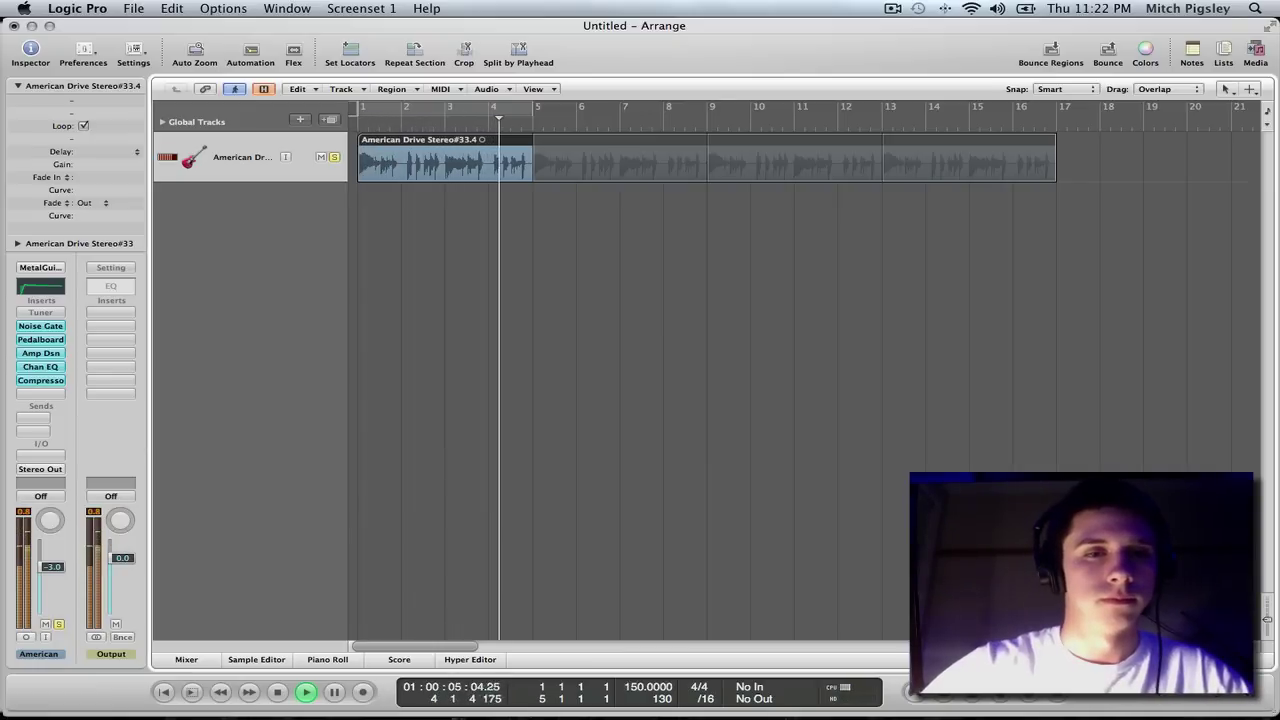
{"action": "key", "text": "space"}
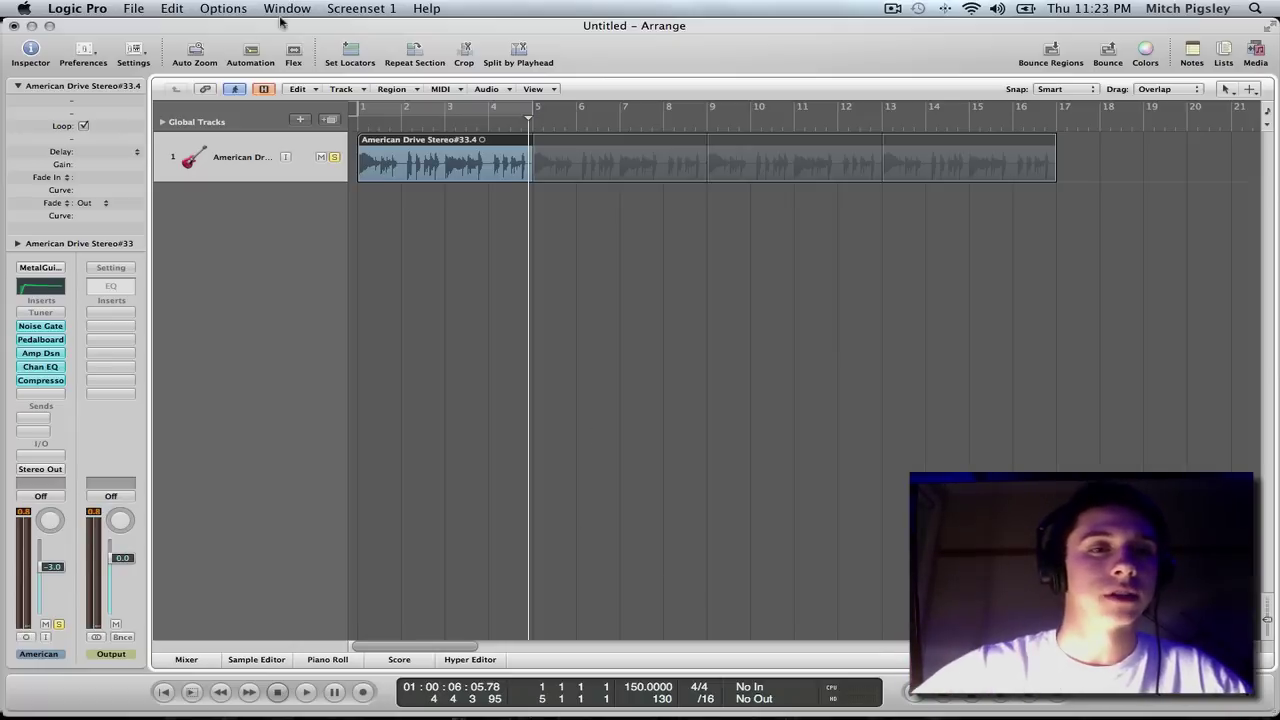
Hide the first American Drive track using its H button and the global Hide toggle
{"action": "left_click", "coordinate": [263, 89]}
{"action": "left_click", "coordinate": [285, 207], "text": "alt"}
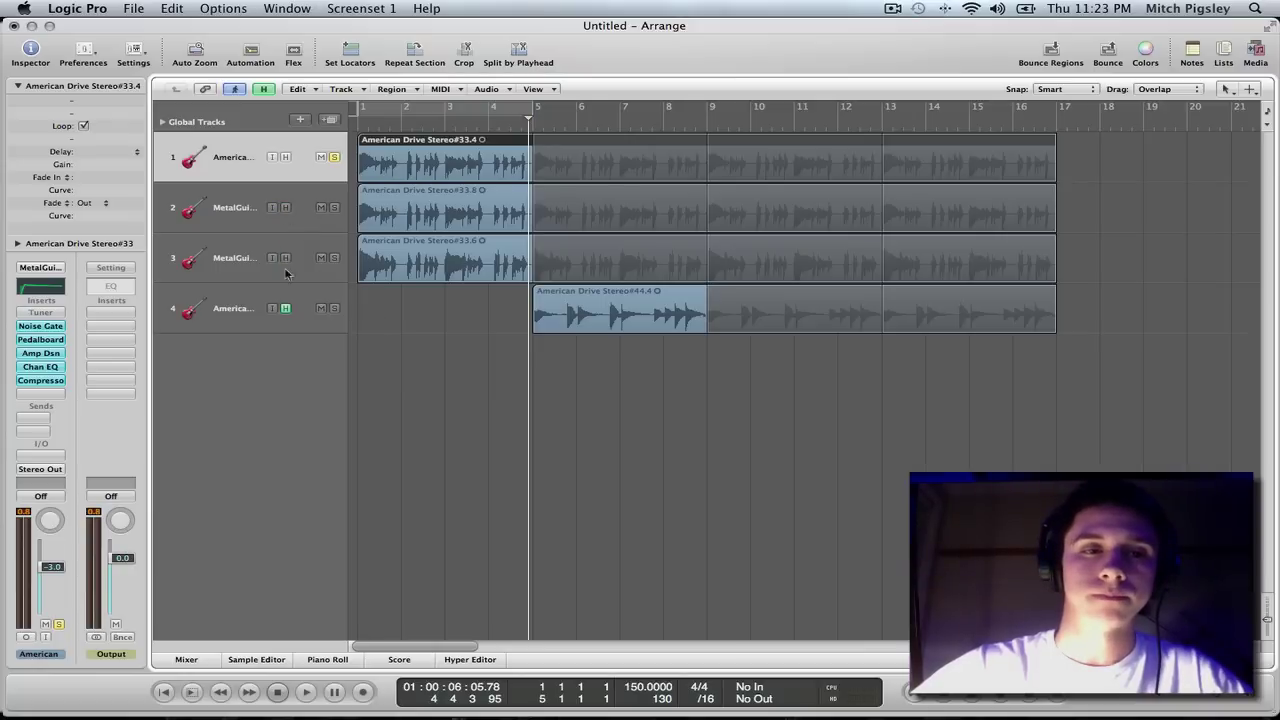
{"action": "left_click", "coordinate": [285, 157]}
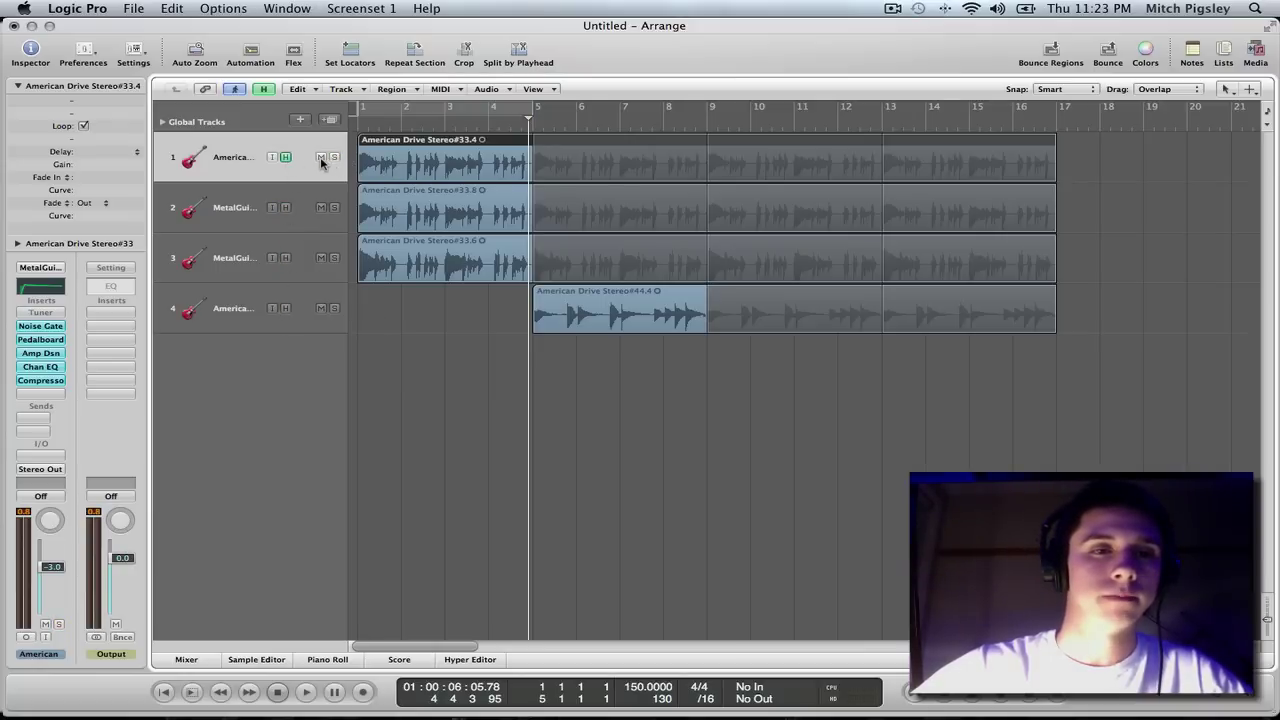
{"action": "left_click", "coordinate": [263, 89]}
Deselect all regions and play the arrangement from the beginning
{"action": "left_click", "coordinate": [263, 89]}
{"action": "left_click_drag", "start_coordinate": [531, 322], "coordinate": [452, 307]}
{"action": "left_click_drag", "start_coordinate": [658, 352], "coordinate": [608, 354]}
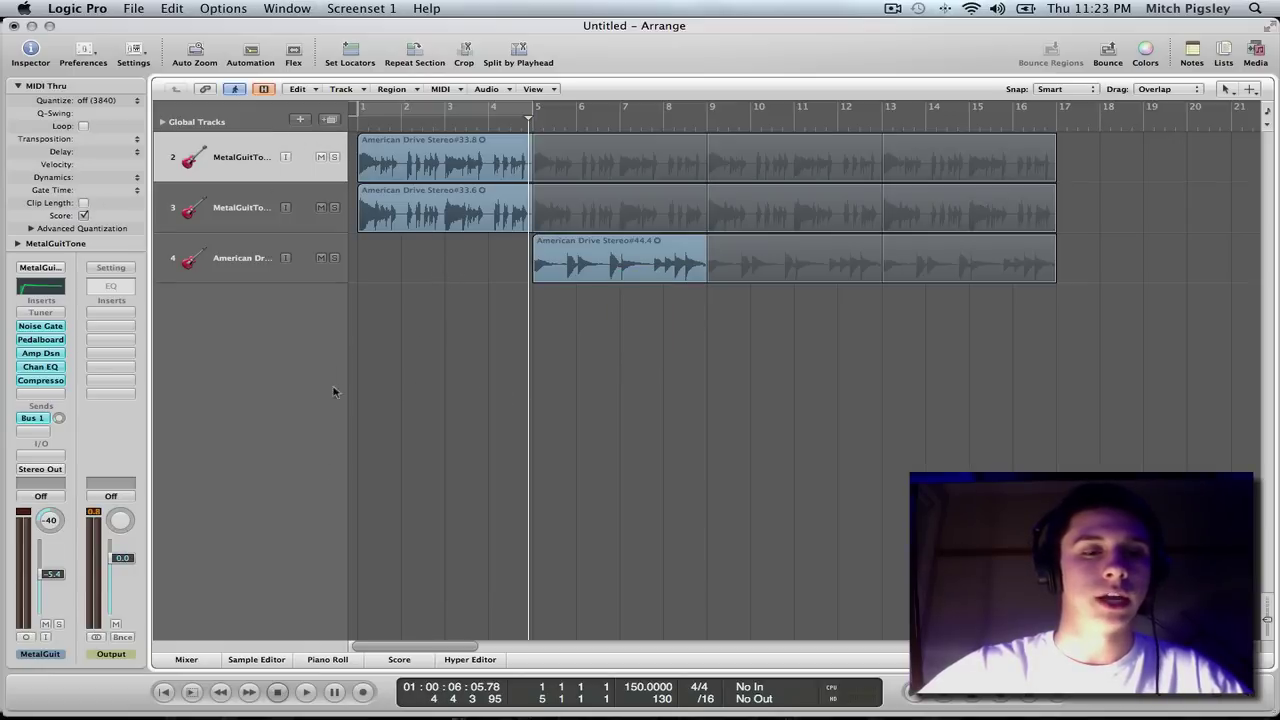
{"action": "left_click", "coordinate": [164, 691]}
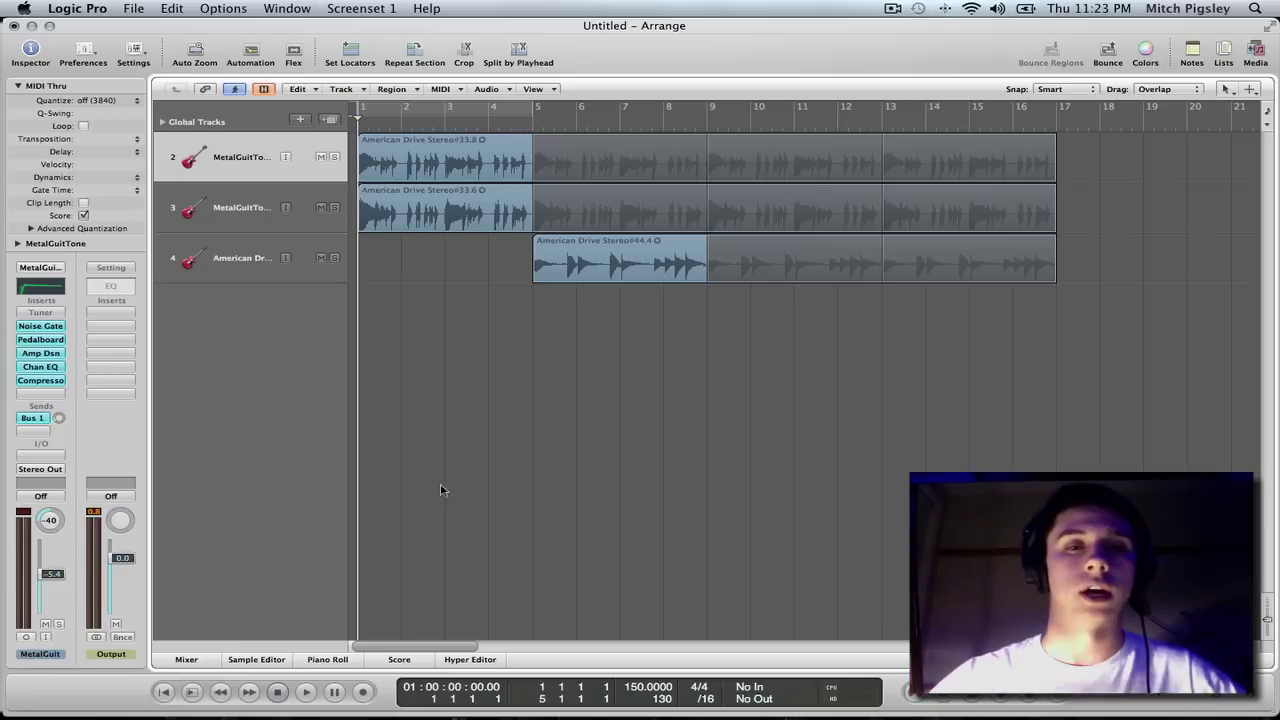
{"action": "key", "text": "space"}
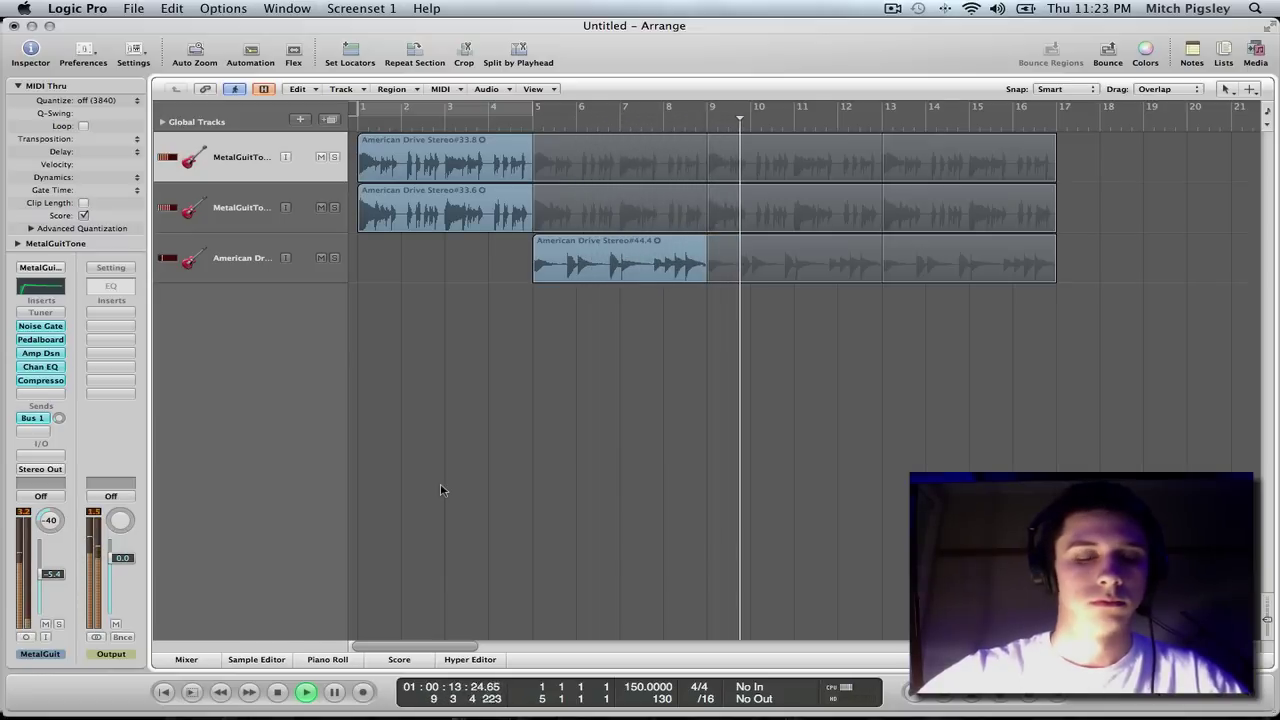
Stop the arrangement's playback near bar 10
{"action": "key", "text": "space"}
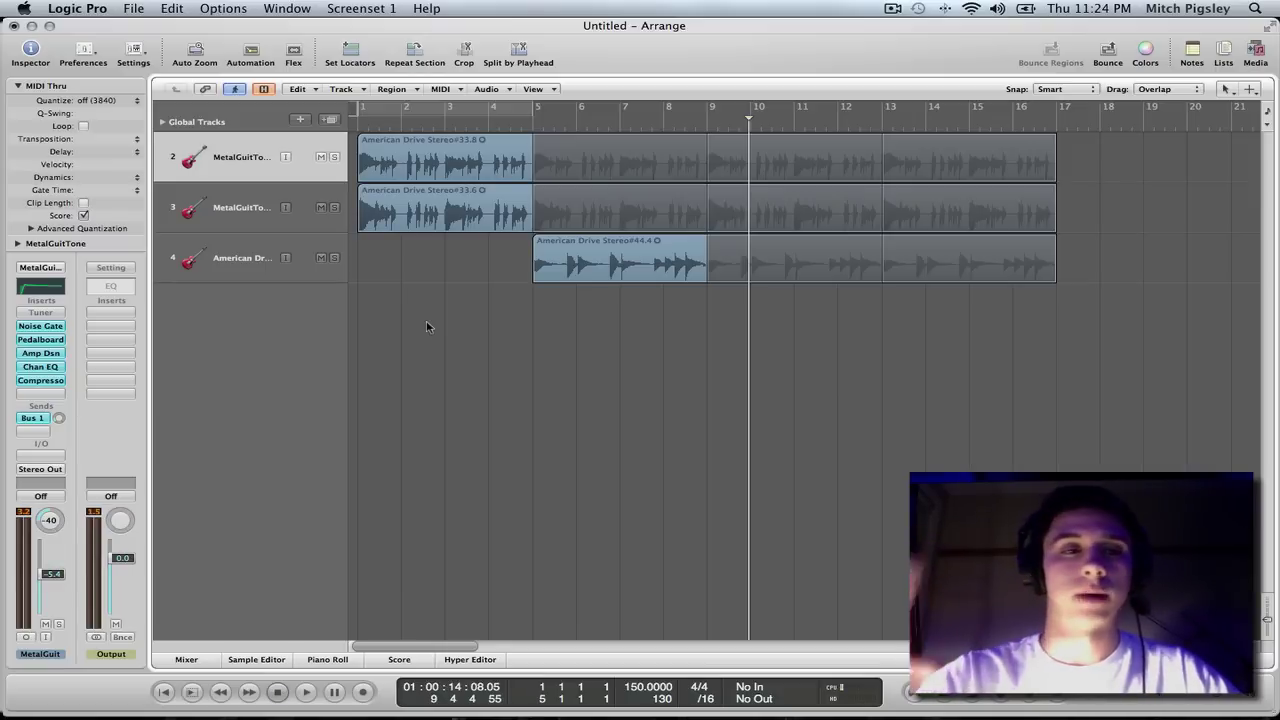
Pick MetalGuitTone from the Performance channel strip settings, then switch to the TextWrangler space
{"action": "left_click", "coordinate": [40, 268]}
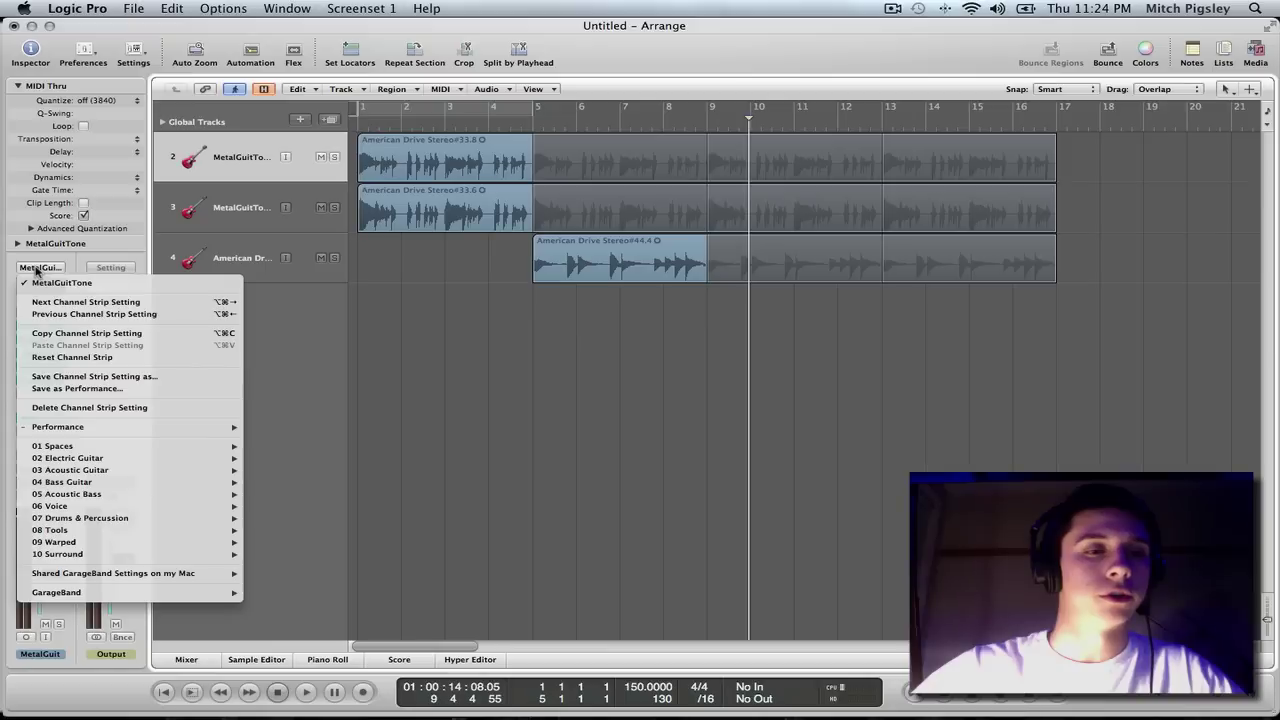
{"action": "mouse_move", "coordinate": [232, 428]}
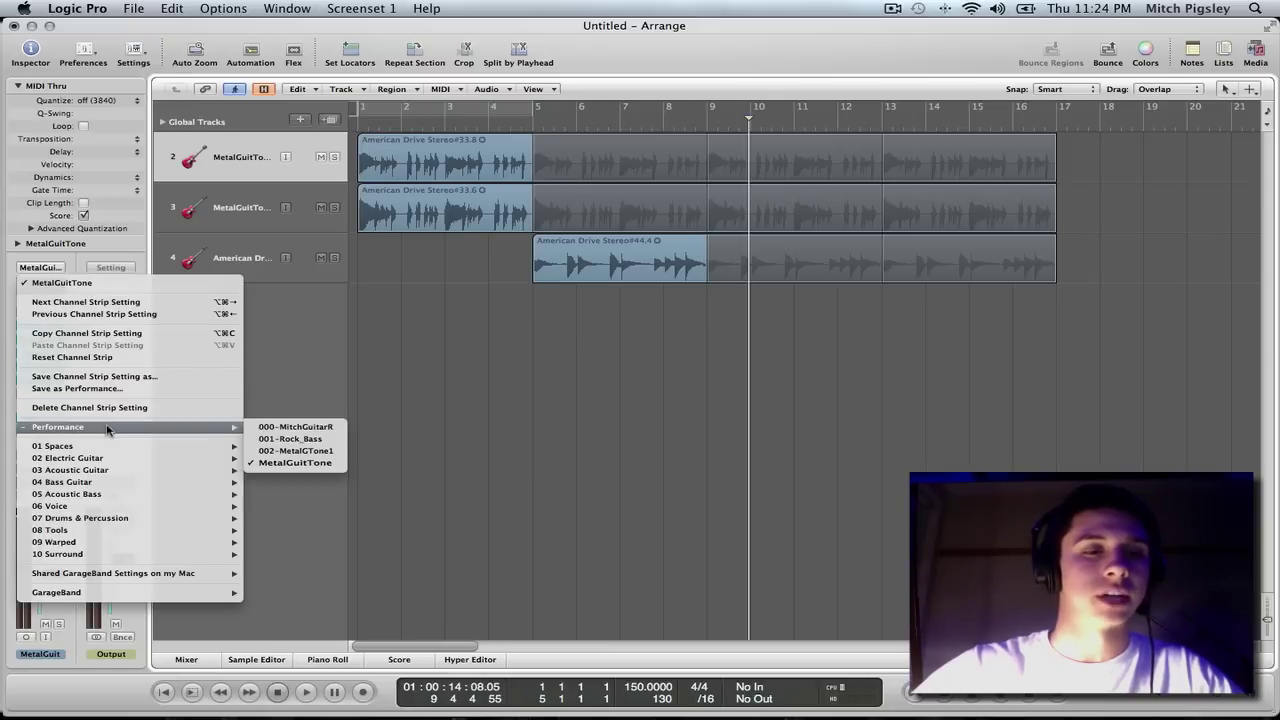
{"action": "left_click", "coordinate": [277, 465]}
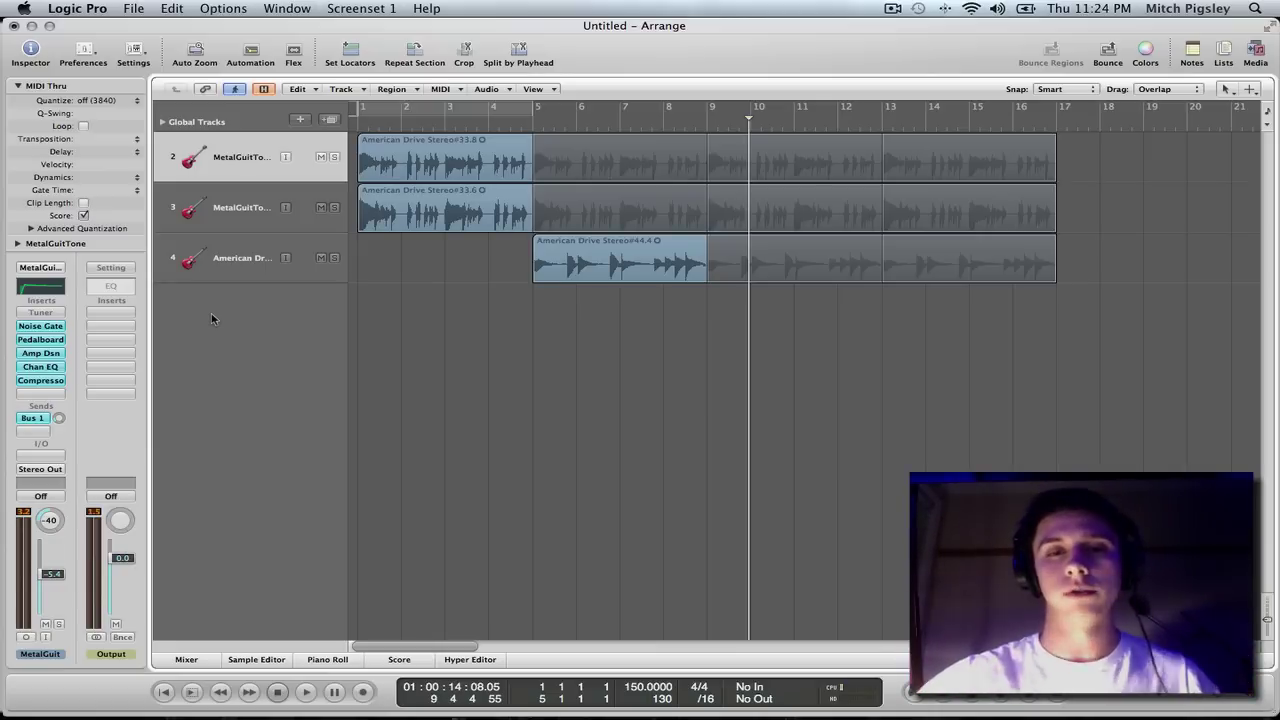
{"action": "key", "text": "ctrl+Right"}
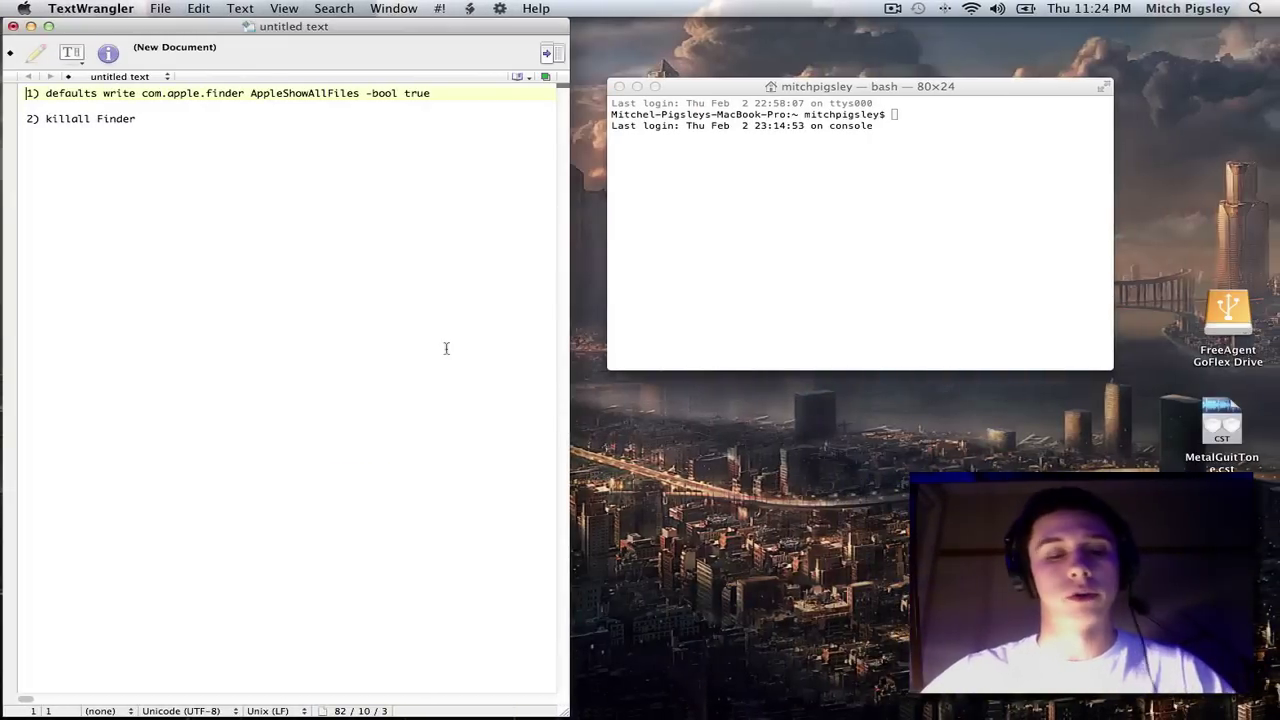
Launch Terminal through a Spotlight search for 'terminal' and move its window beside the notes
{"action": "key", "text": "super+space"}
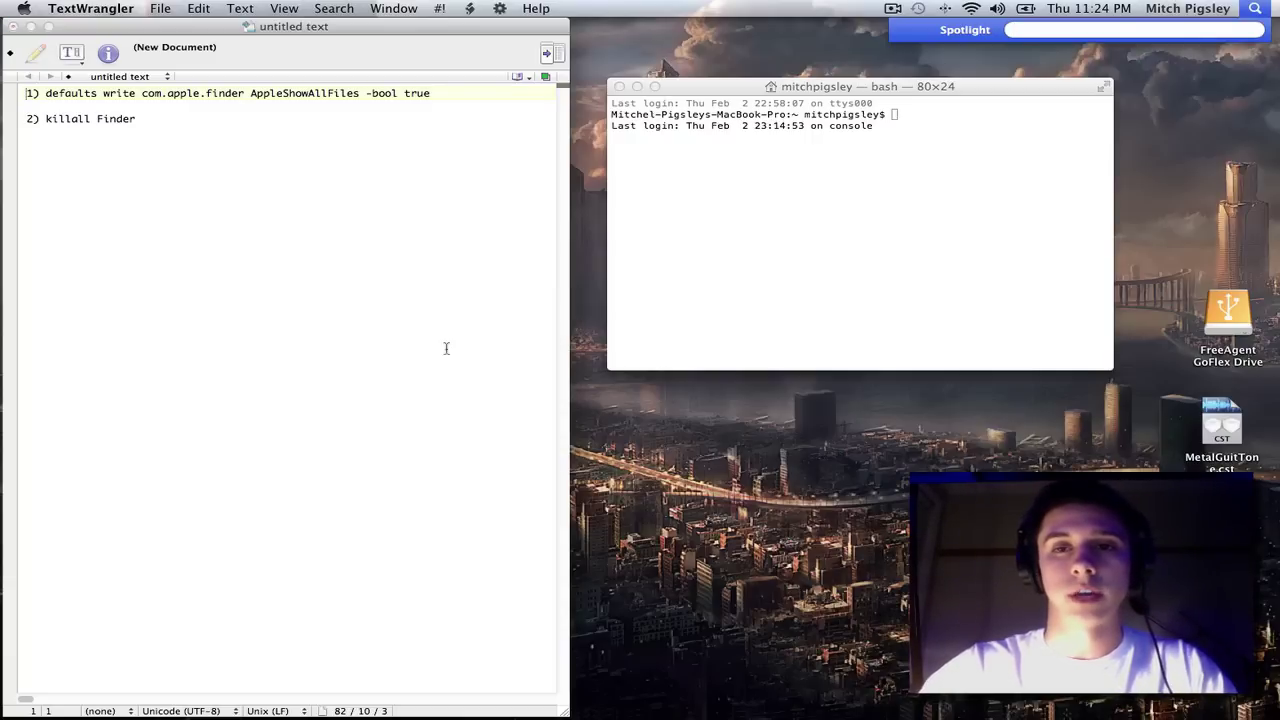
{"action": "type", "text": "terminal"}
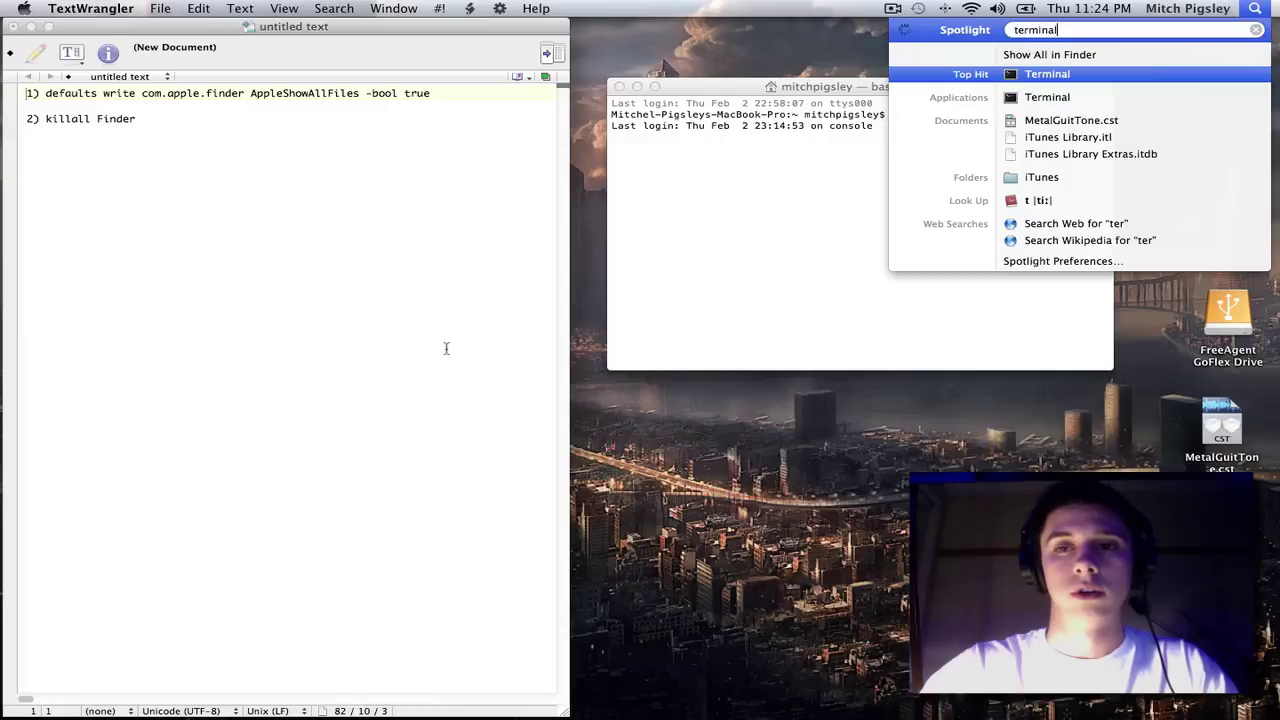
{"action": "key", "text": "Down"}
{"action": "key", "text": "Down"}
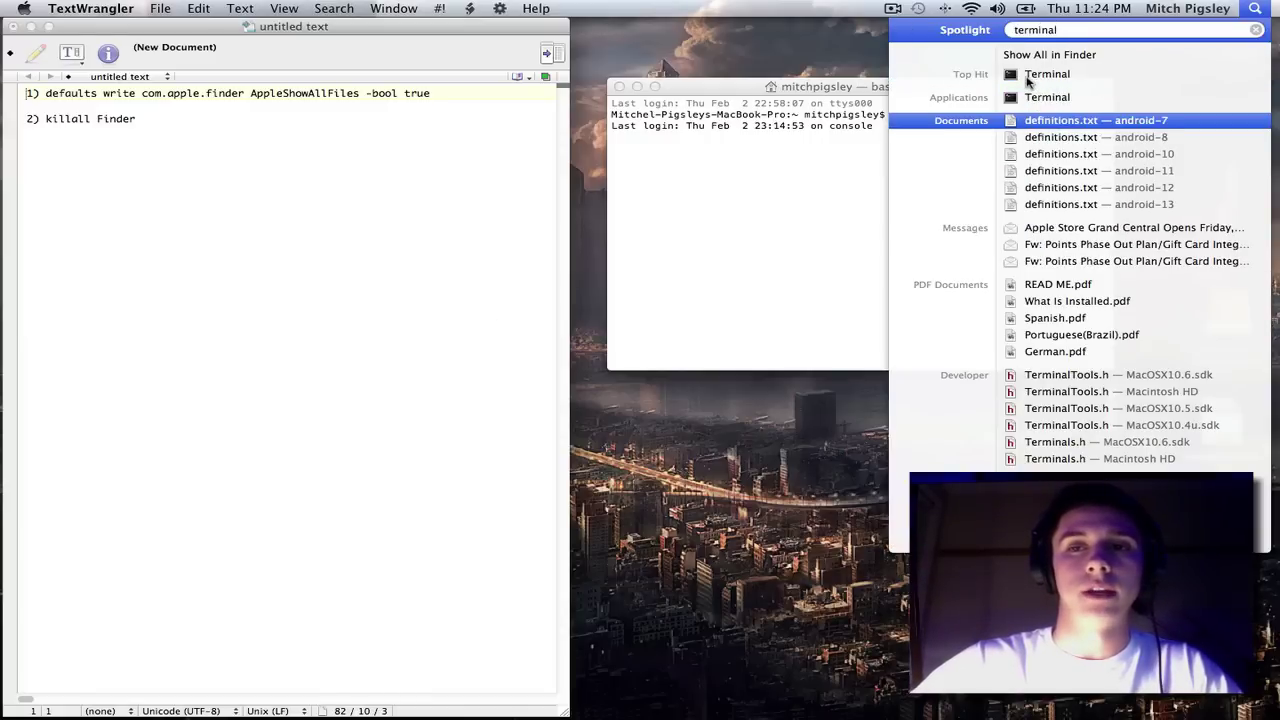
{"action": "left_click", "coordinate": [1027, 78]}
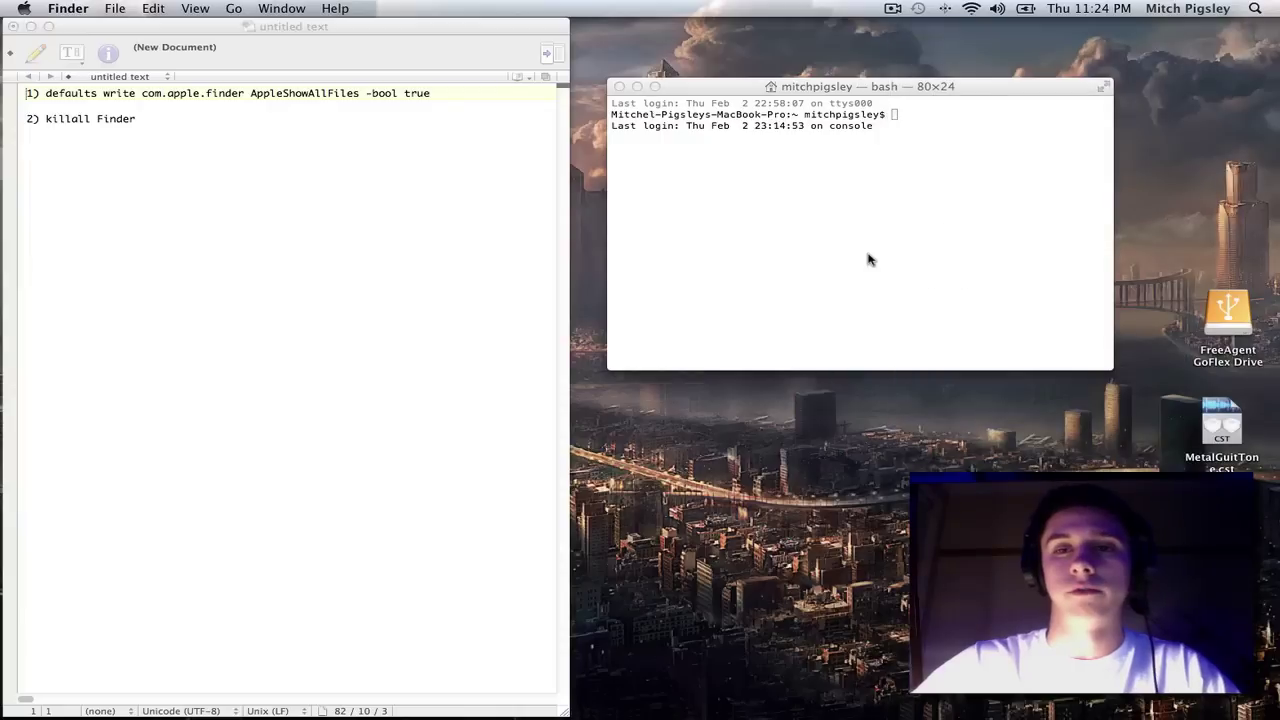
{"action": "left_click", "coordinate": [916, 125]}
{"action": "left_click_drag", "start_coordinate": [916, 92], "coordinate": [1049, 158]}
{"action": "left_click_drag", "start_coordinate": [1000, 100], "coordinate": [940, 180]}
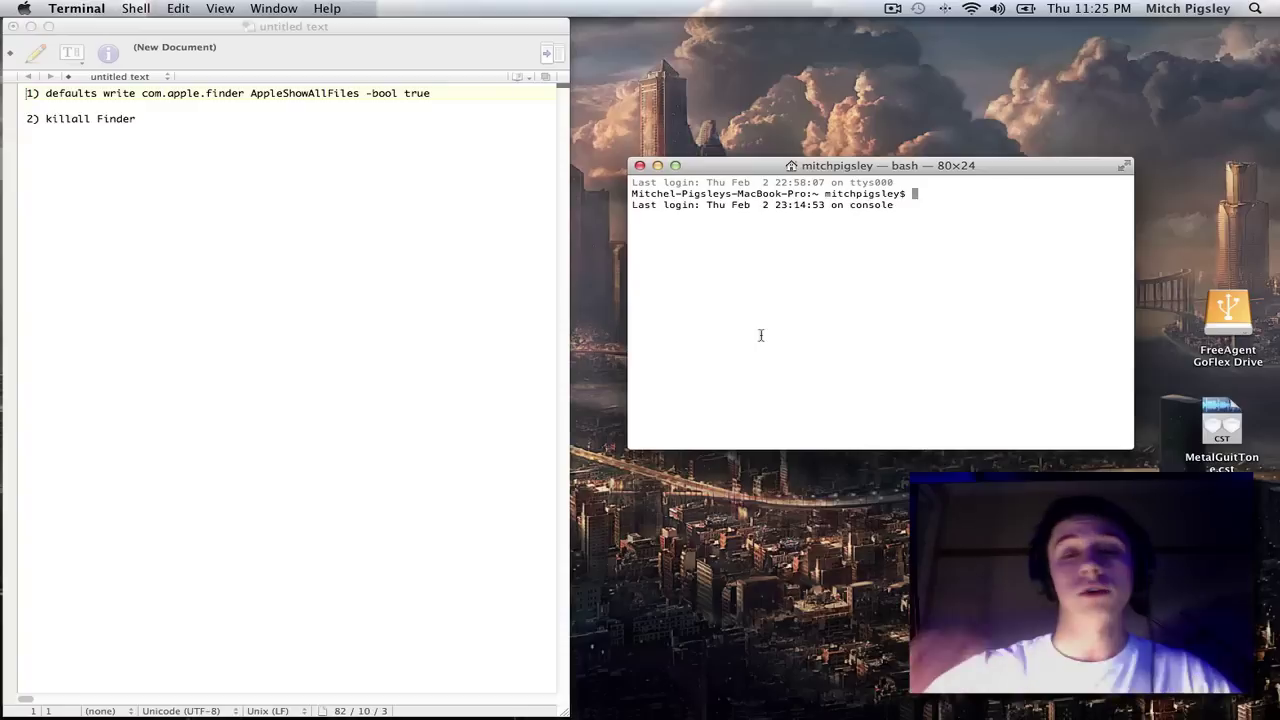
Copy the AppleShowAllFiles defaults write command from the notes and run it in Terminal
{"action": "left_click", "coordinate": [463, 95]}
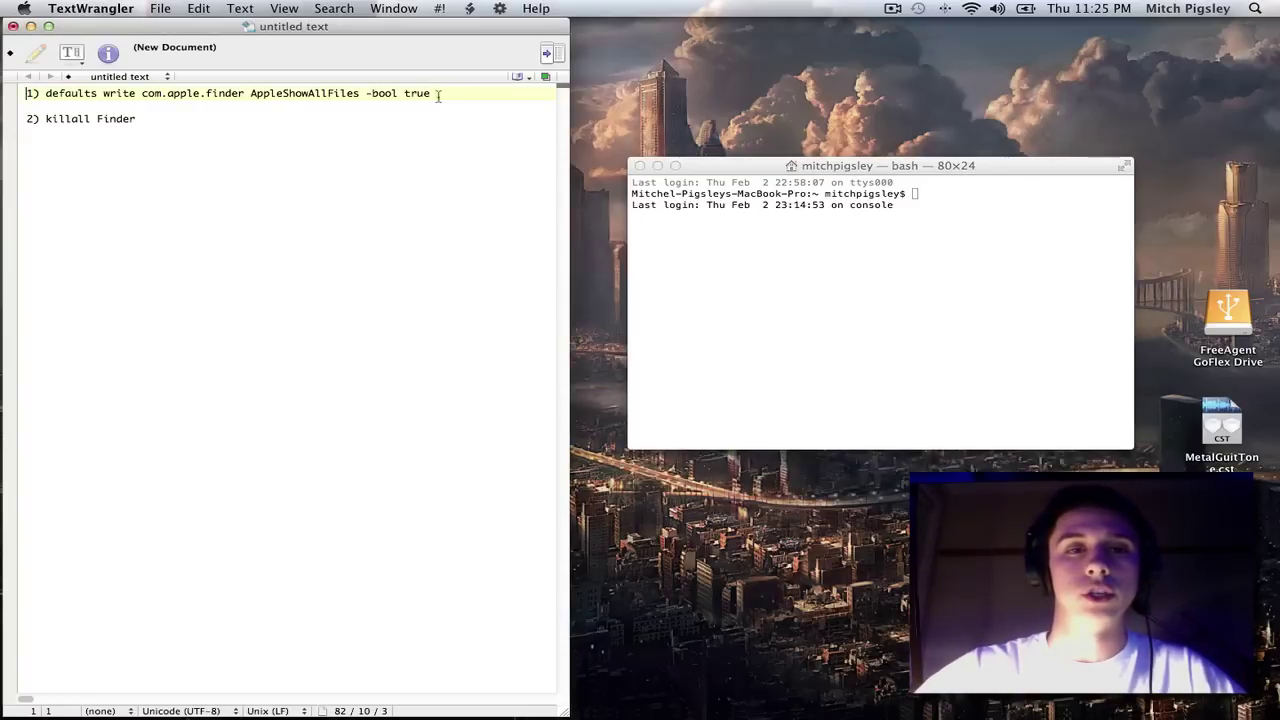
{"action": "left_click_drag", "start_coordinate": [443, 95], "coordinate": [46, 93]}
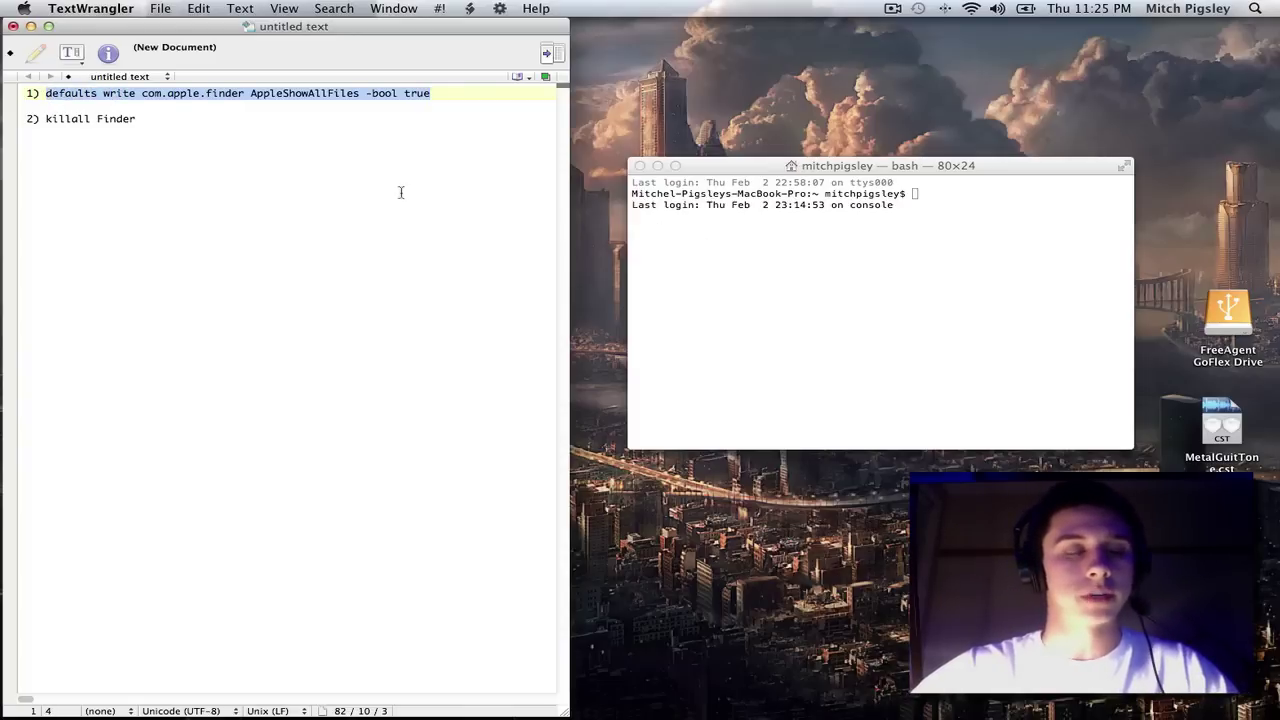
{"action": "key", "text": "super+c"}
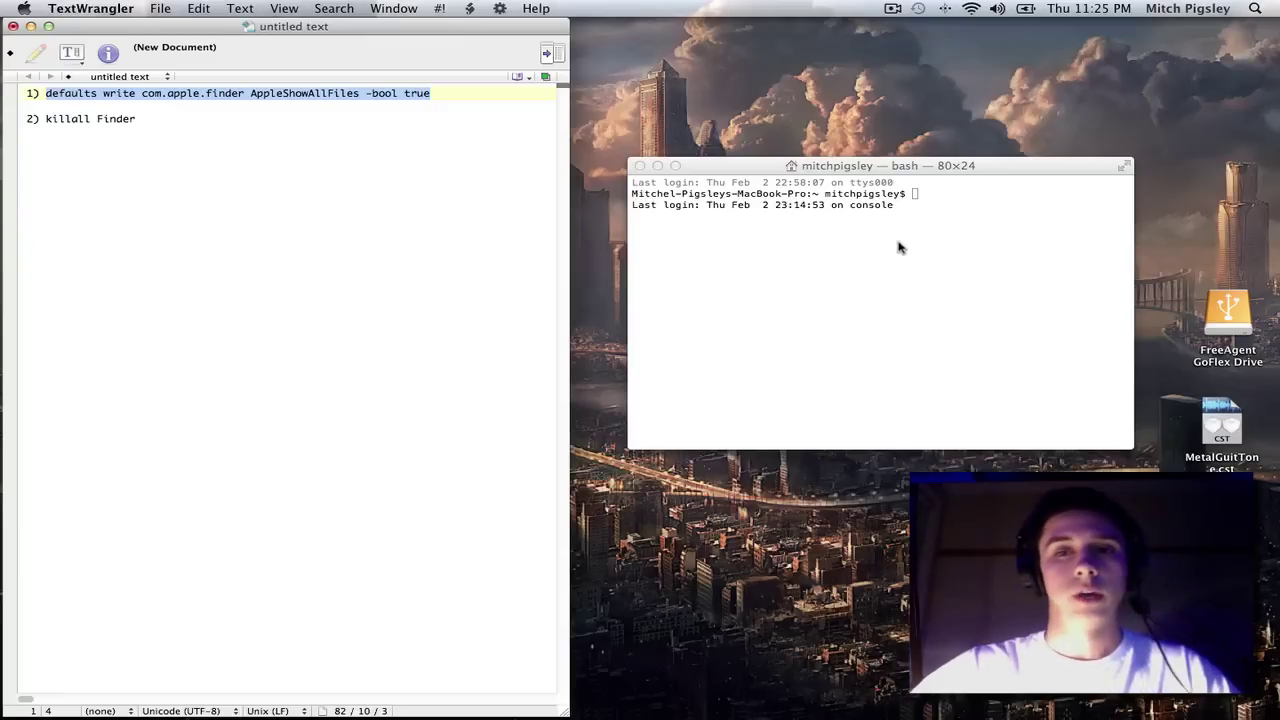
{"action": "left_click", "coordinate": [956, 200]}
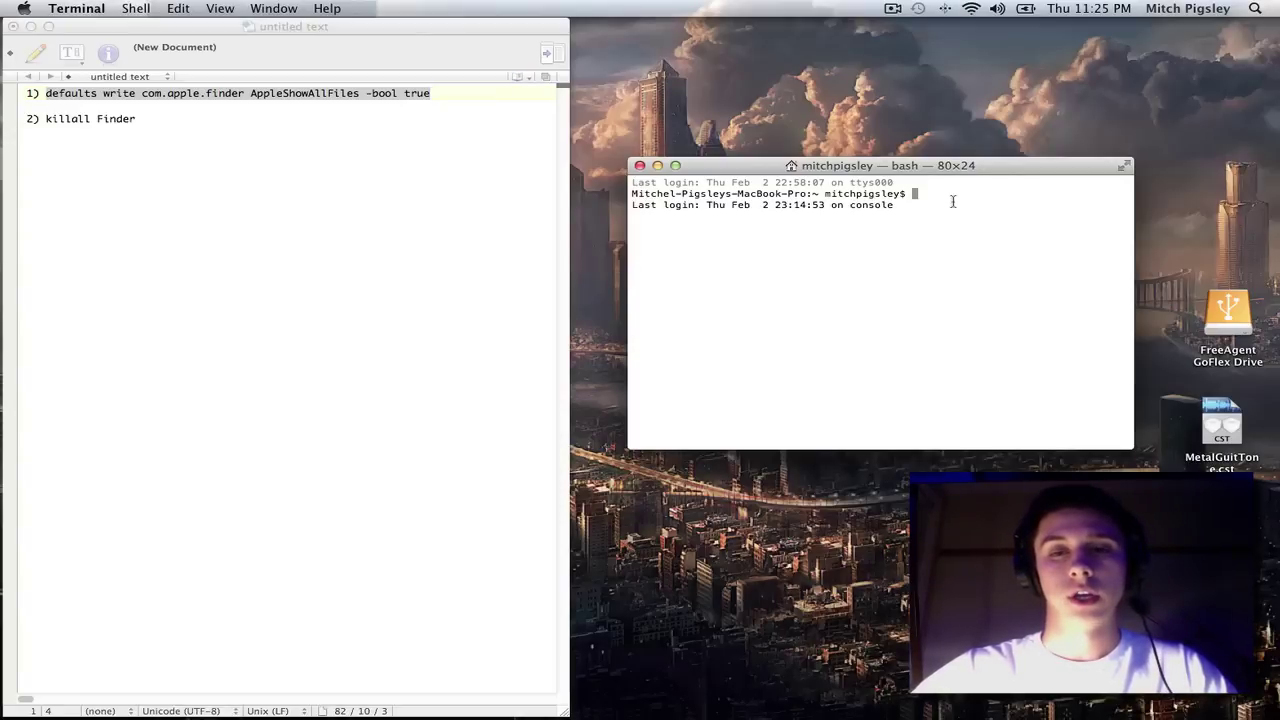
{"action": "key", "text": "super+v"}
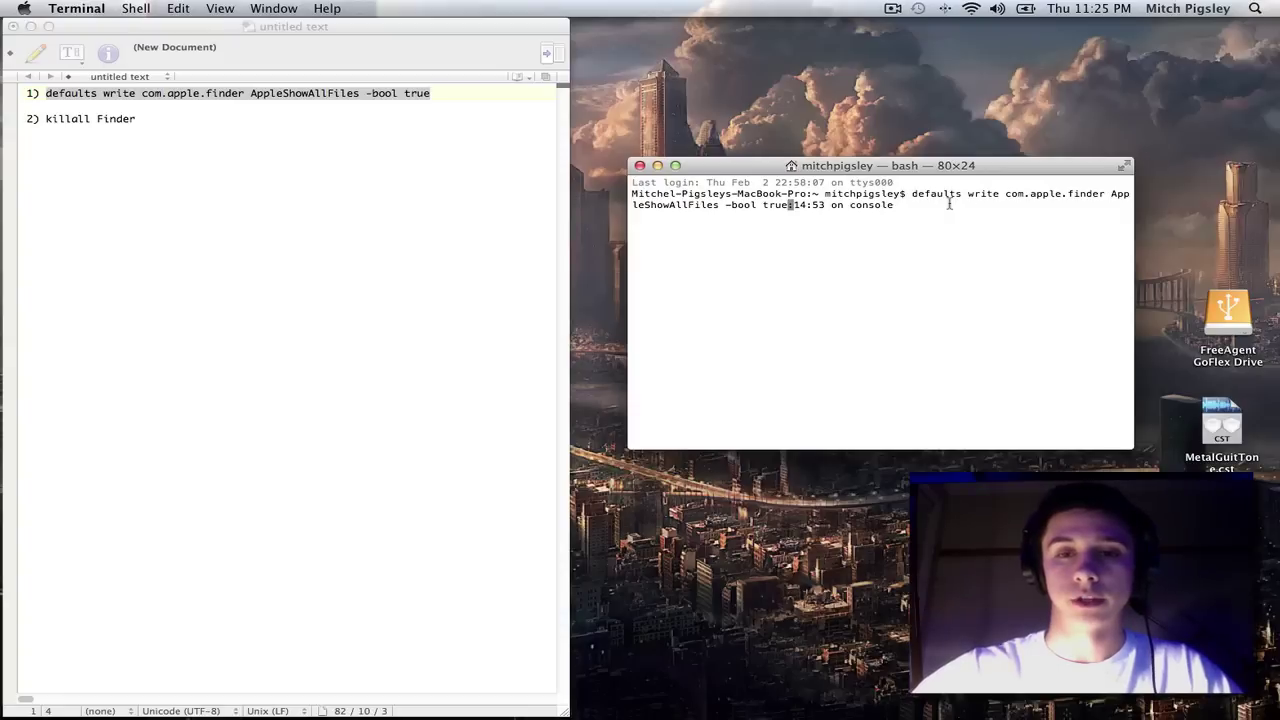
{"action": "key", "text": "Return"}
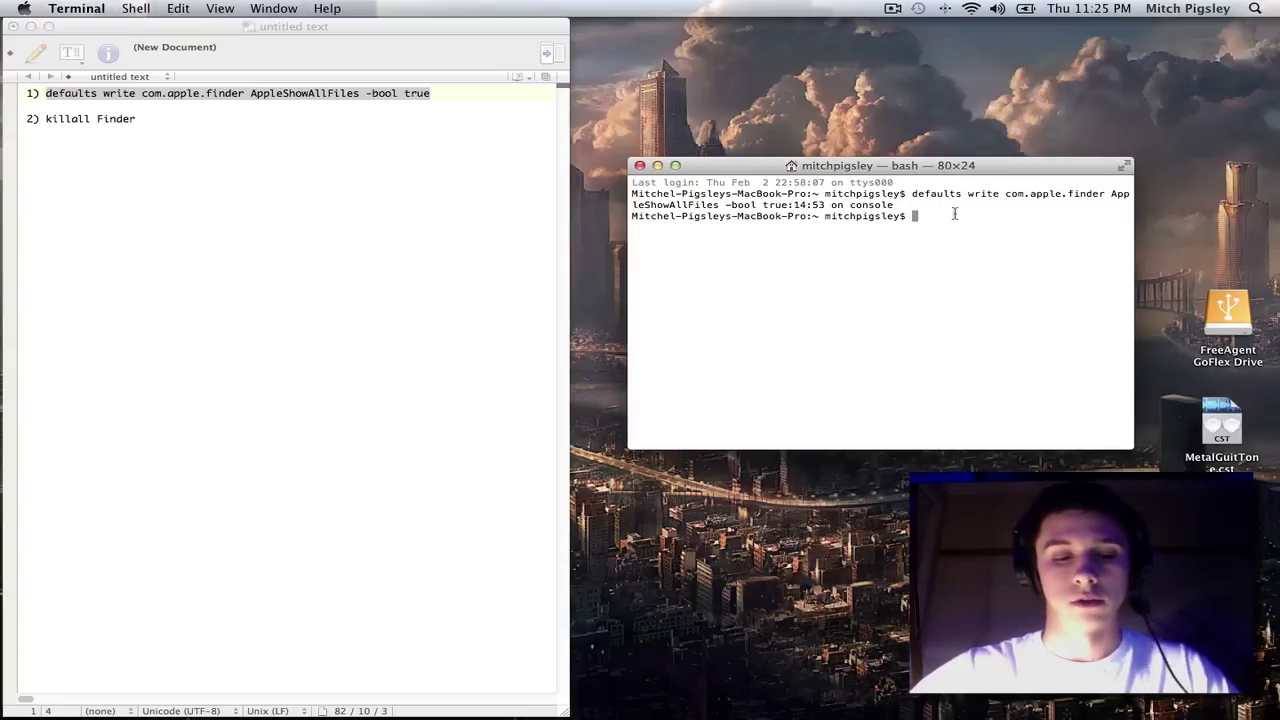
{"action": "key", "text": "super+v"}
{"action": "key", "text": "Return"}
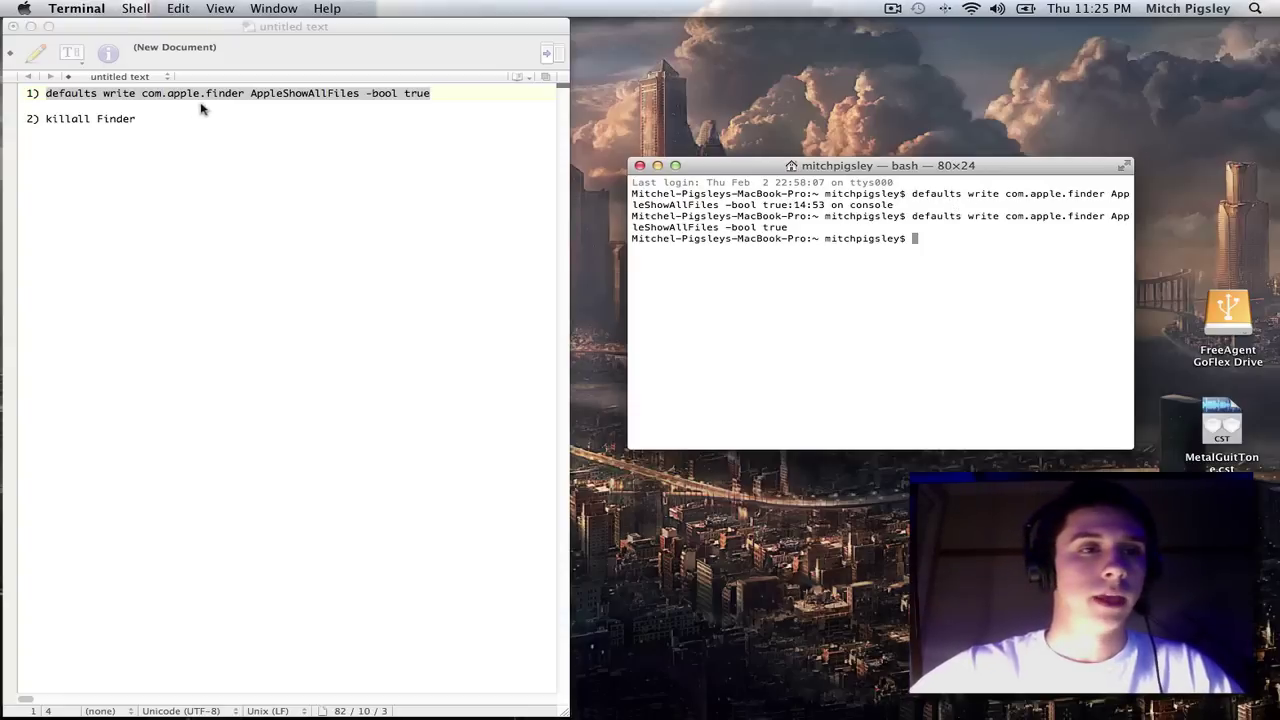
Copy 'killall Finder' from the notes and run it in Terminal
{"action": "left_click", "coordinate": [150, 118]}
{"action": "left_click", "coordinate": [136, 119]}
{"action": "left_click_drag", "start_coordinate": [136, 119], "coordinate": [44, 119]}
{"action": "key", "text": "super+c"}
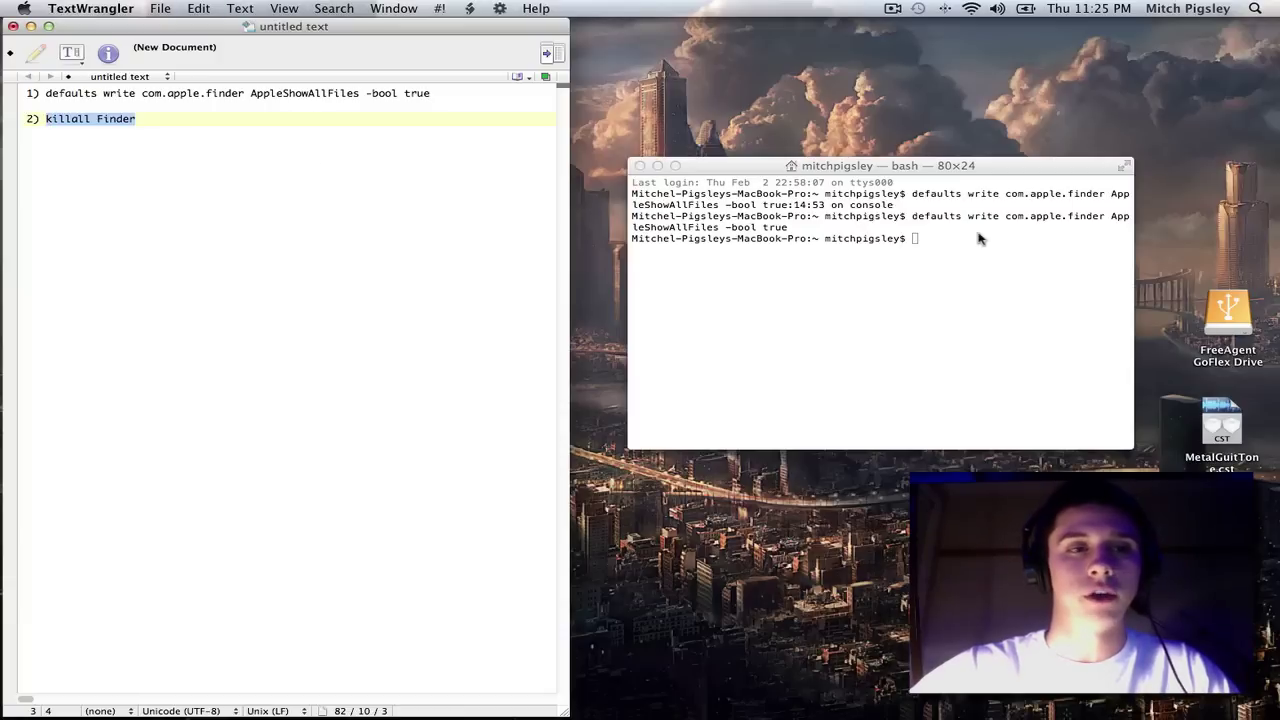
{"action": "left_click", "coordinate": [1006, 240]}
{"action": "key", "text": "super+v"}
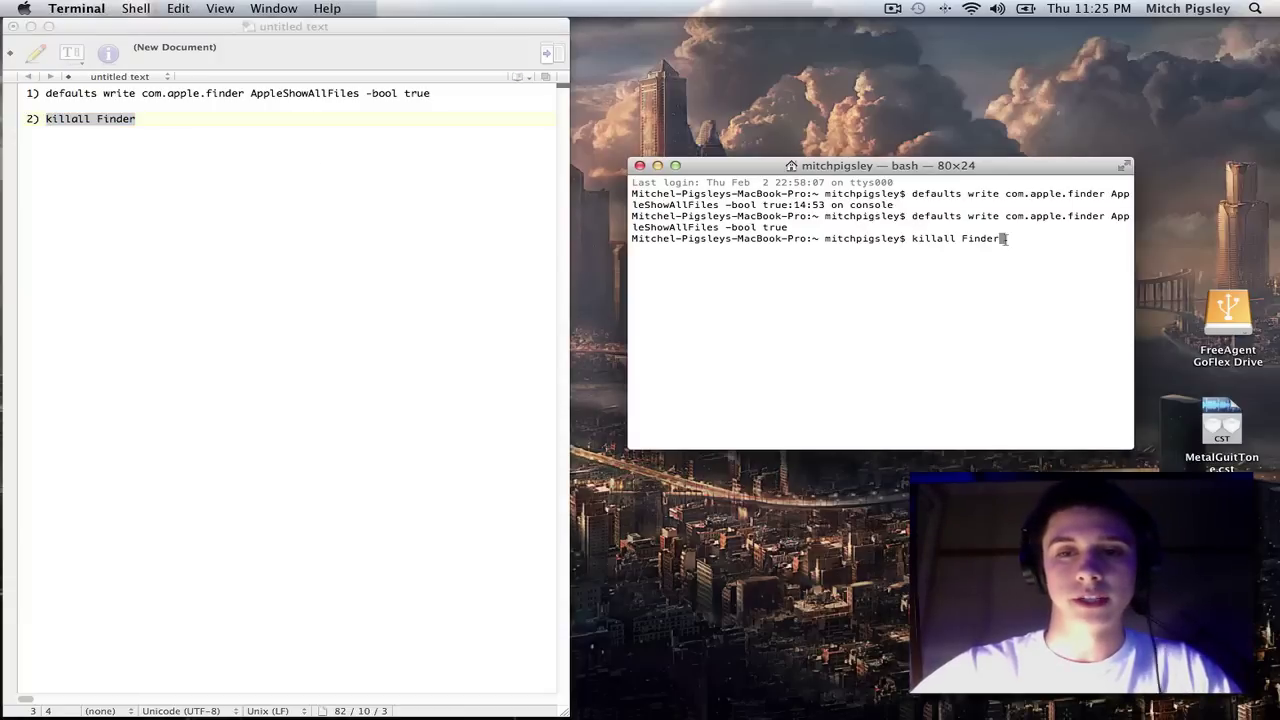
{"action": "key", "text": "Return"}
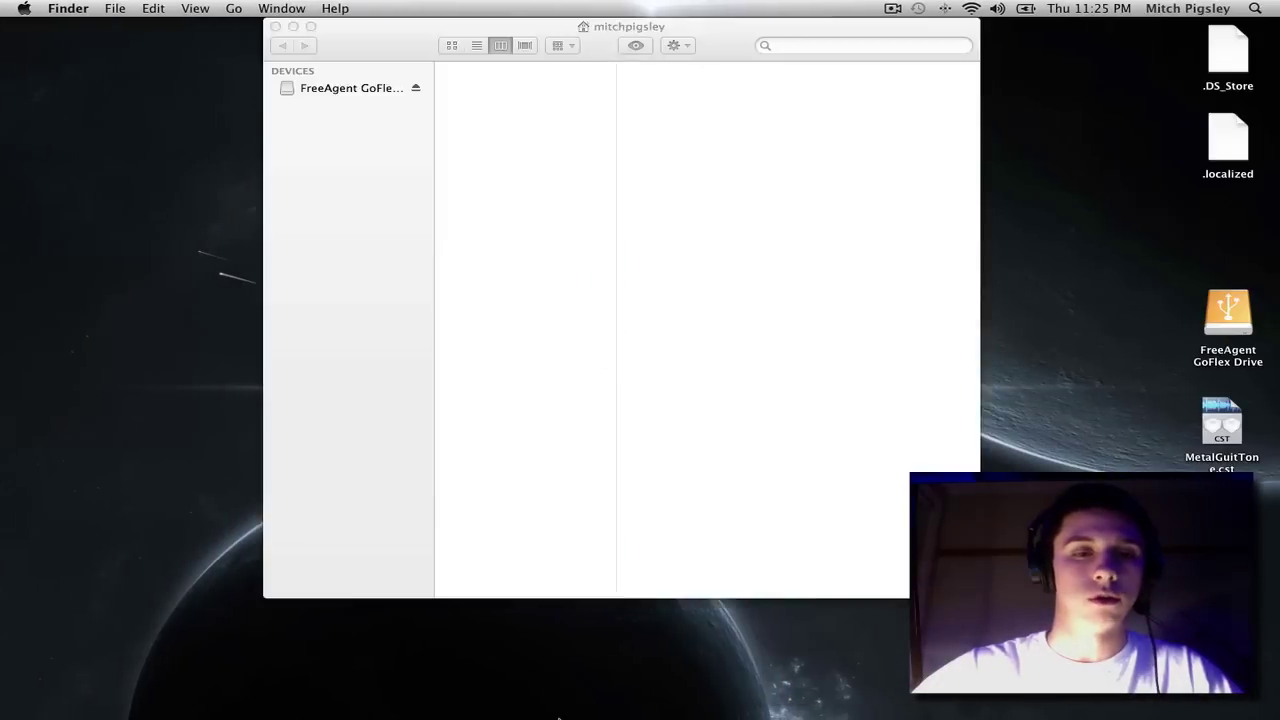
Browse Library > Application Support > Logic > Channel Strip Settings > Track > Performance in Finder
{"action": "left_click_drag", "start_coordinate": [650, 28], "coordinate": [510, 84]}
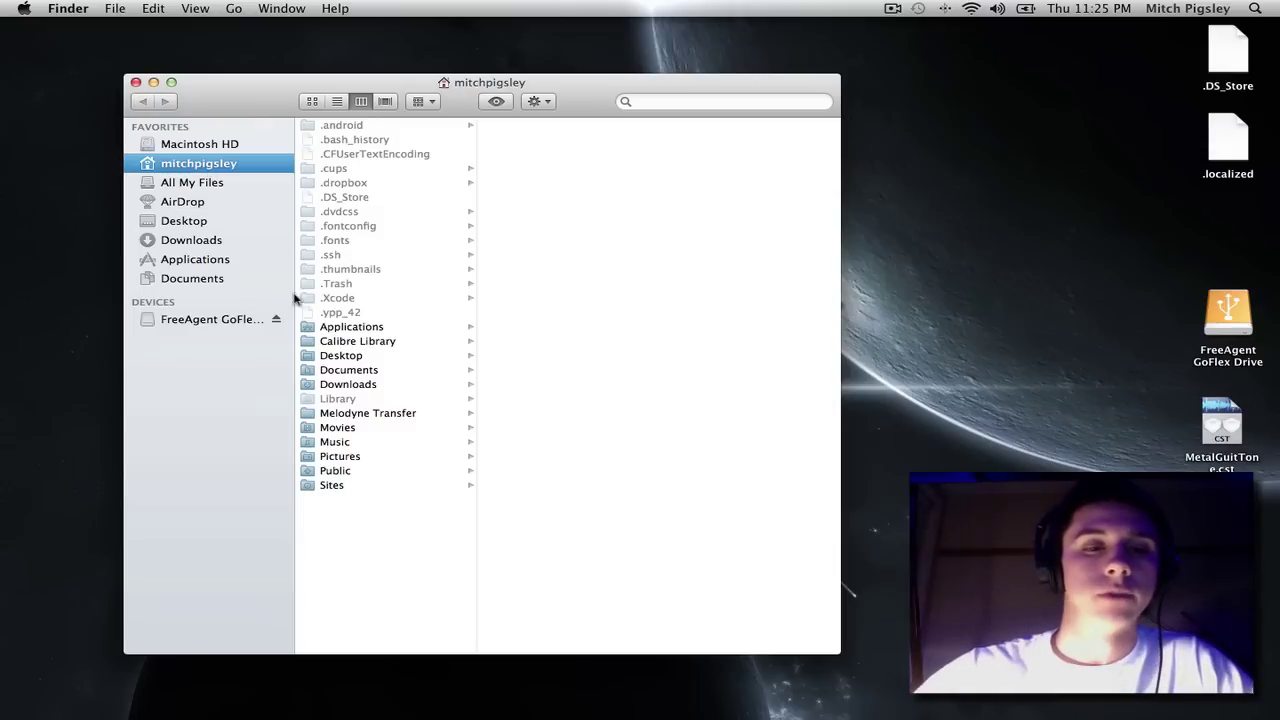
{"action": "left_click", "coordinate": [360, 400]}
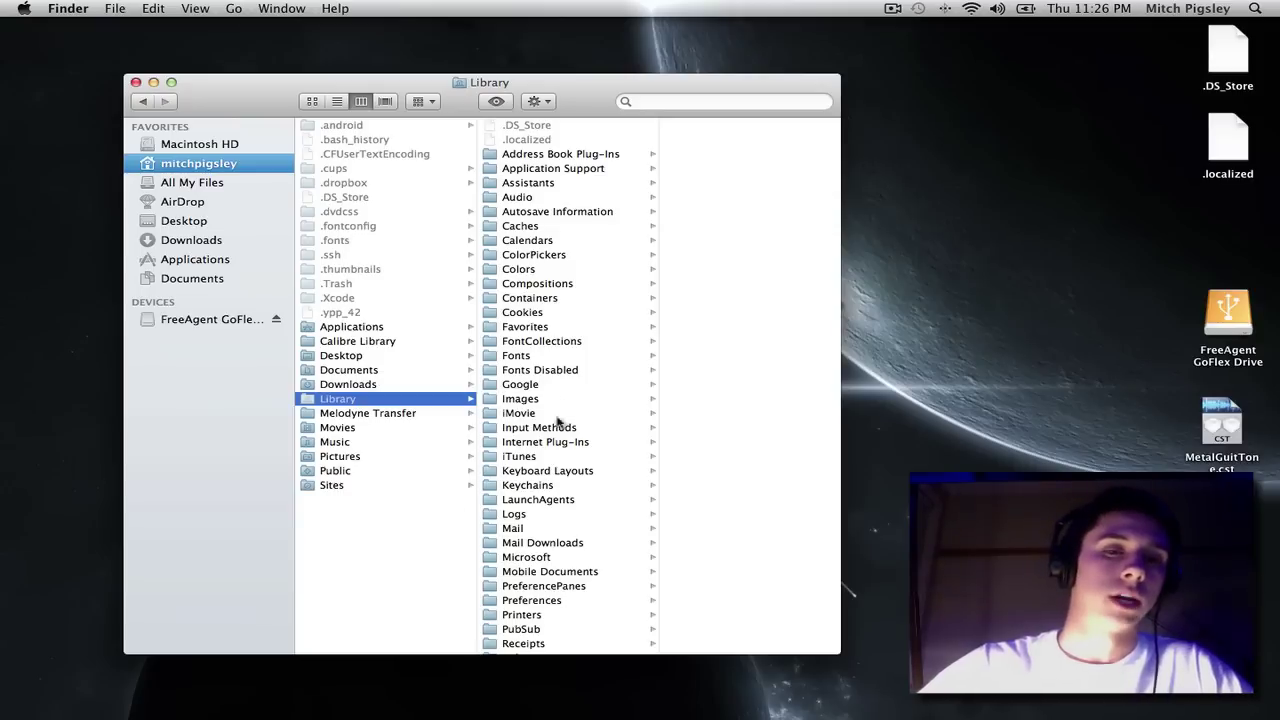
{"action": "left_click", "coordinate": [569, 169]}
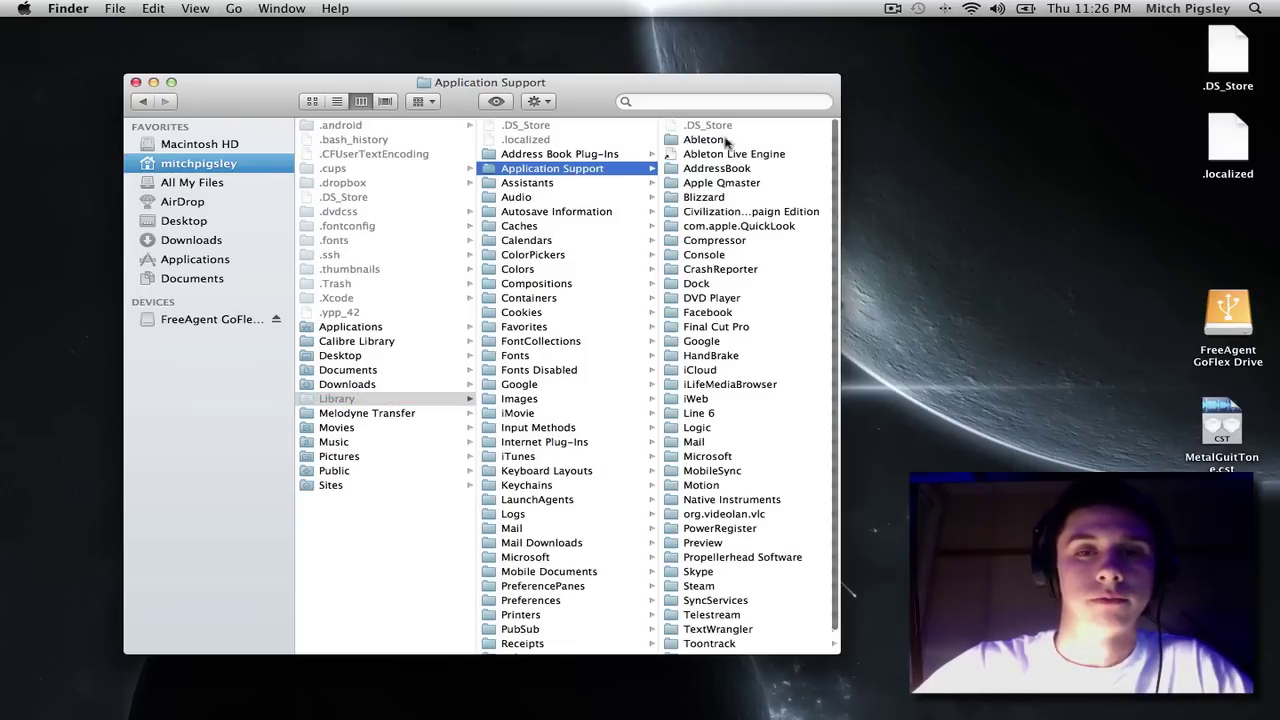
{"action": "left_click", "coordinate": [708, 428]}
{"action": "left_click", "coordinate": [704, 140]}
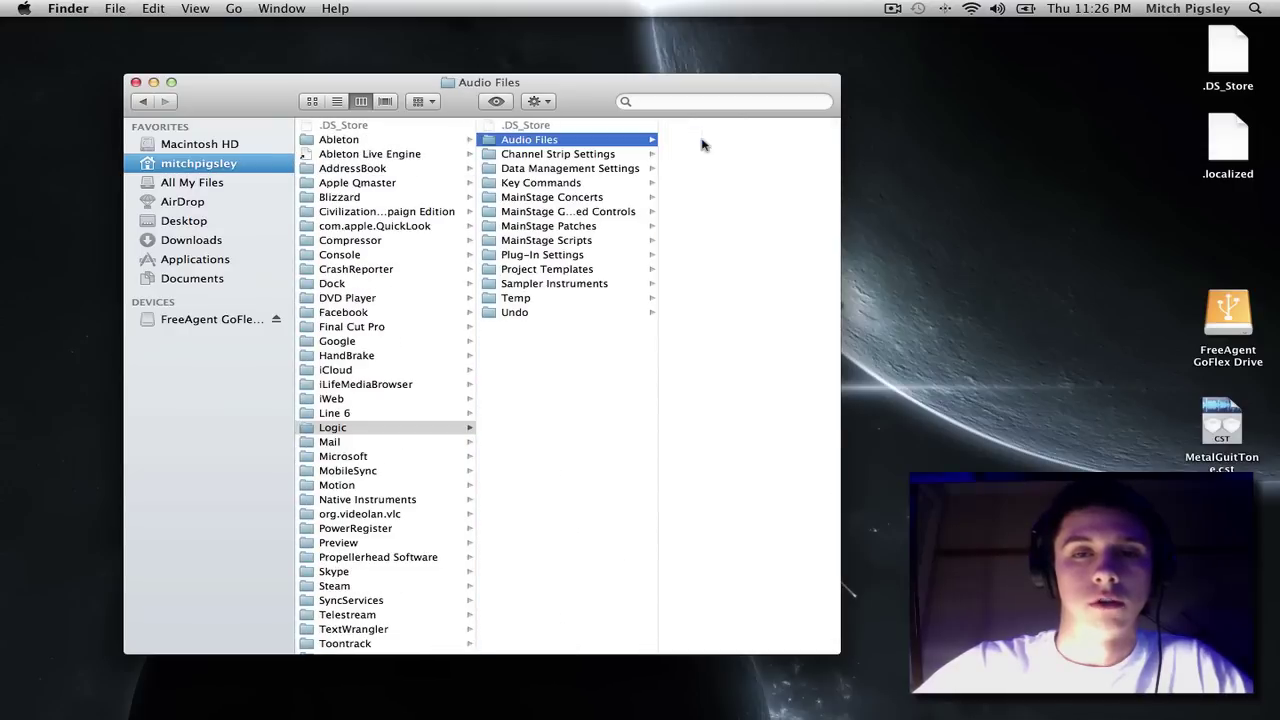
{"action": "left_click", "coordinate": [566, 154]}
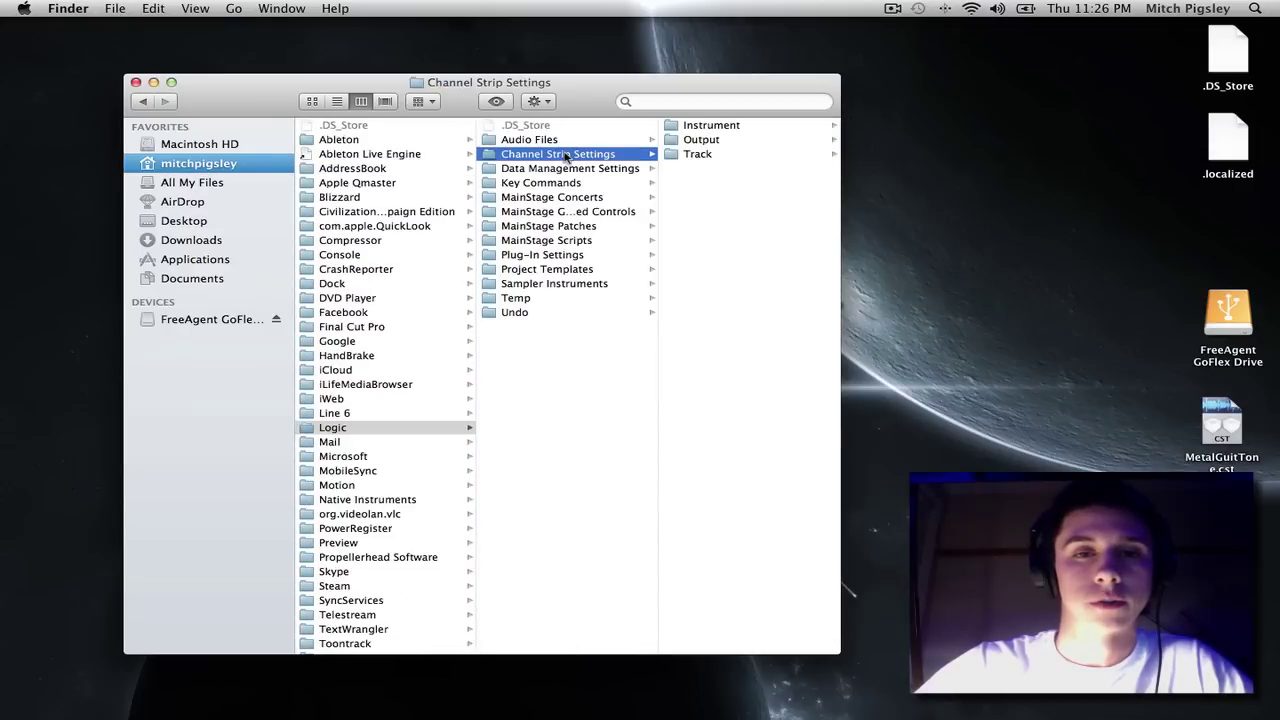
{"action": "left_click", "coordinate": [704, 156]}
{"action": "left_click", "coordinate": [697, 128]}
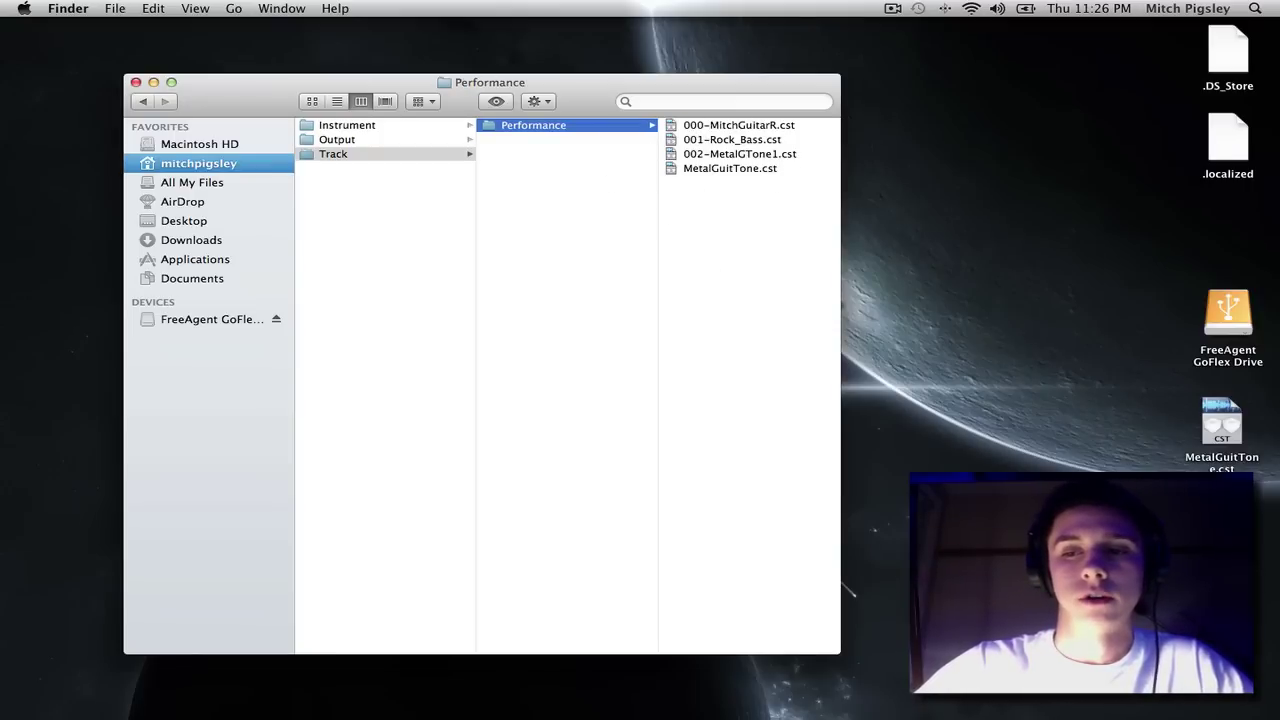
Drag MetalGuitTone.cst from the desktop into the Track folder, then close the Finder window
{"action": "left_click", "coordinate": [1250, 447]}
{"action": "left_click", "coordinate": [1226, 432]}
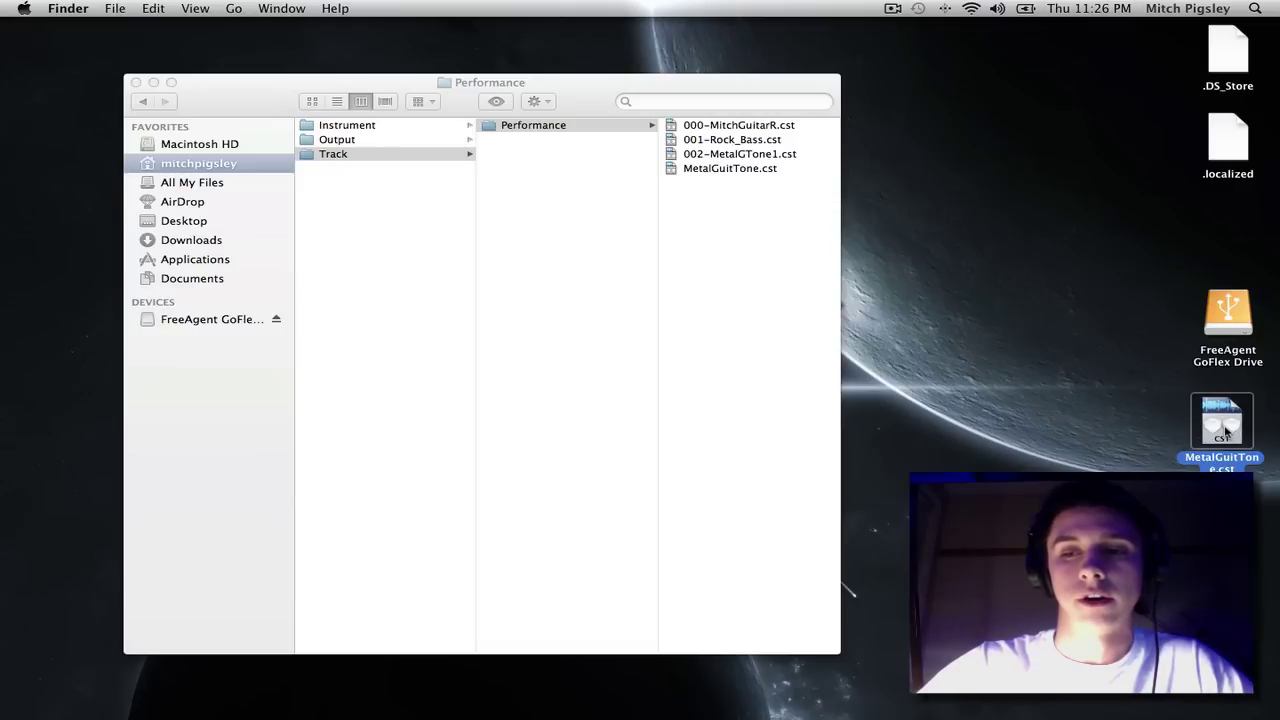
{"action": "mouse_move", "coordinate": [1226, 432]}
{"action": "left_mouse_down"}
{"action": "mouse_move", "coordinate": [1108, 450]}
{"action": "mouse_move", "coordinate": [590, 206]}
{"action": "mouse_move", "coordinate": [563, 129]}
{"action": "mouse_move", "coordinate": [978, 412]}
{"action": "mouse_move", "coordinate": [1136, 412]}
{"action": "mouse_move", "coordinate": [1218, 428]}
{"action": "left_mouse_up"}
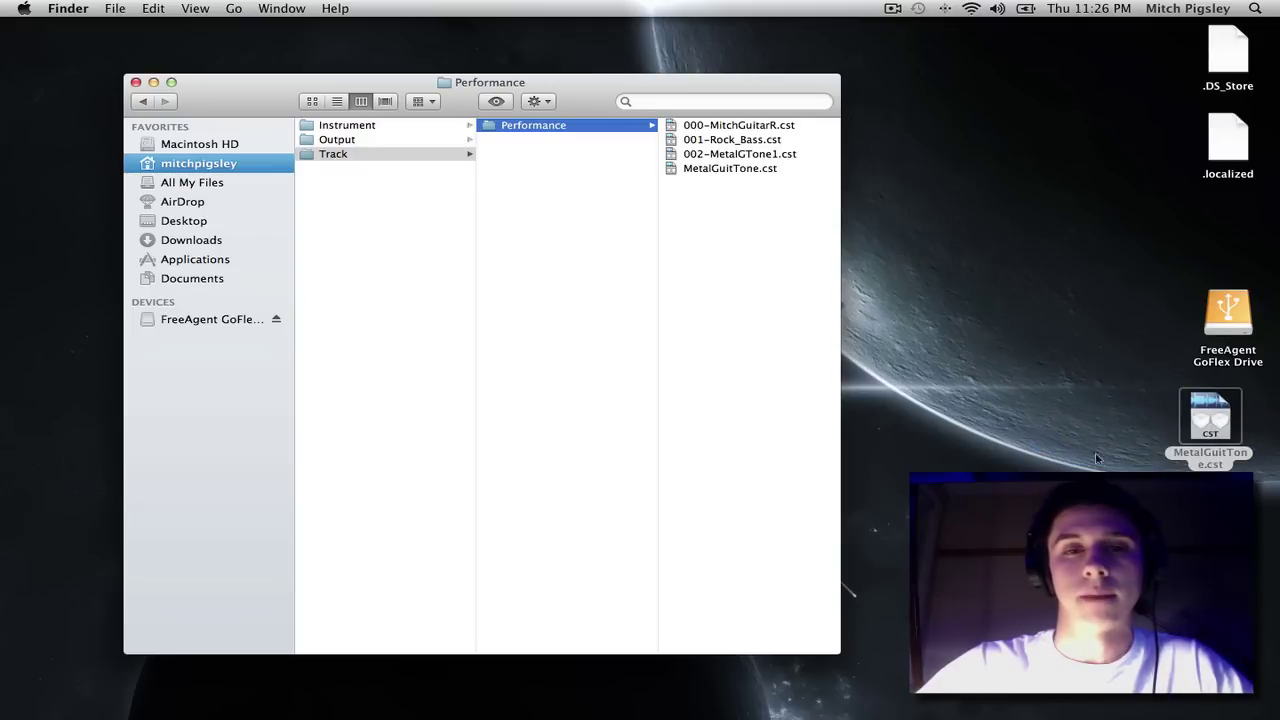
{"action": "left_click_drag", "start_coordinate": [266, 99], "coordinate": [270, 107]}
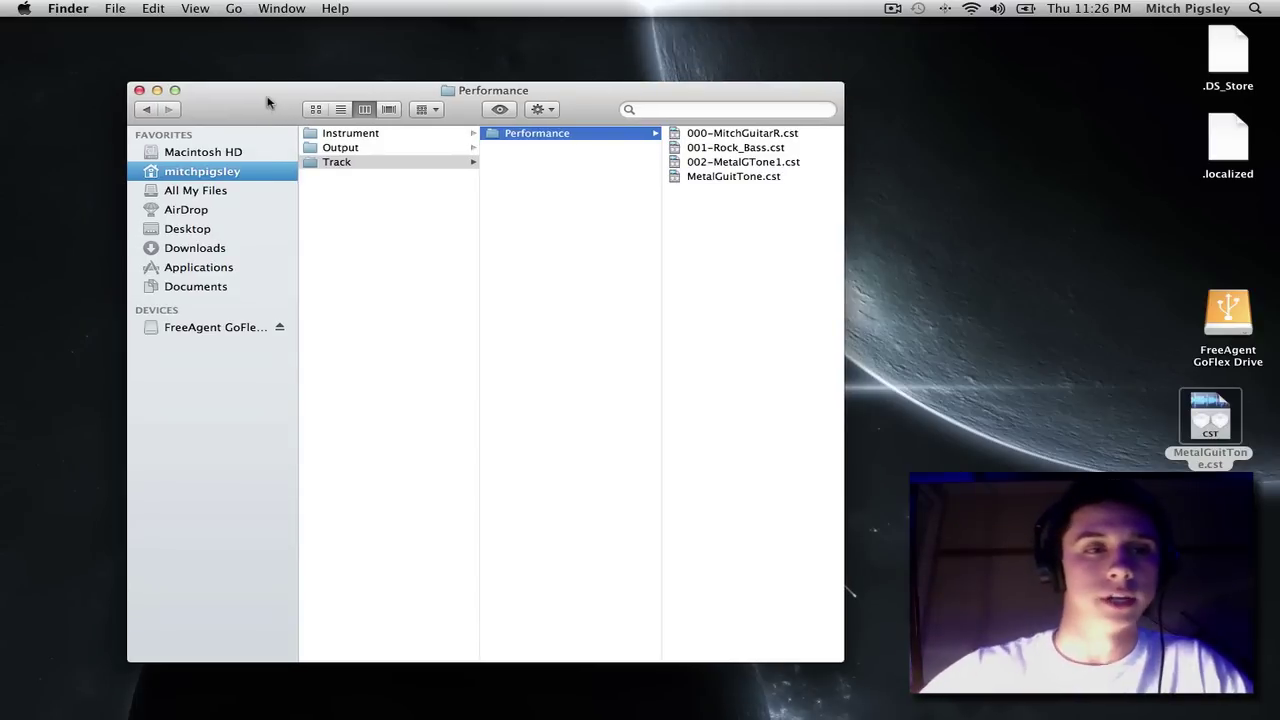
{"action": "left_click", "coordinate": [140, 91]}
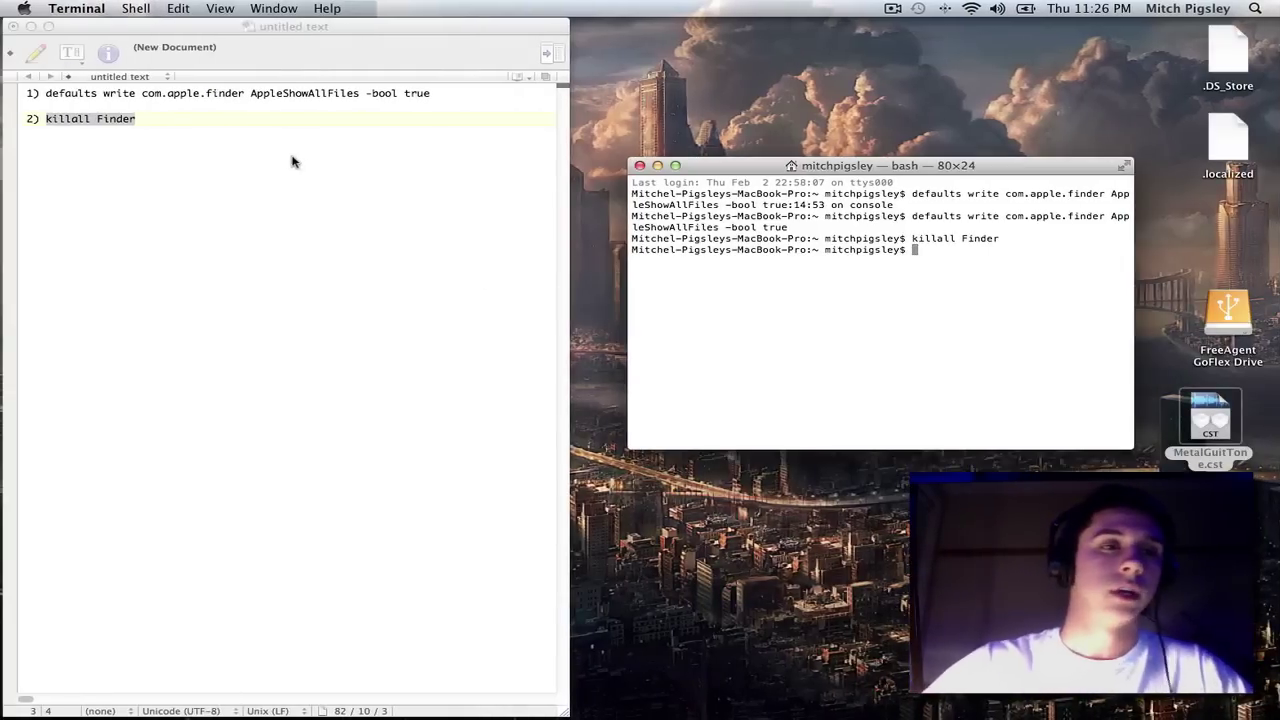
Run the AppleShowAllFiles defaults write command in Terminal with true changed to false
{"action": "left_click", "coordinate": [432, 96]}
{"action": "left_click_drag", "start_coordinate": [440, 93], "coordinate": [46, 94]}
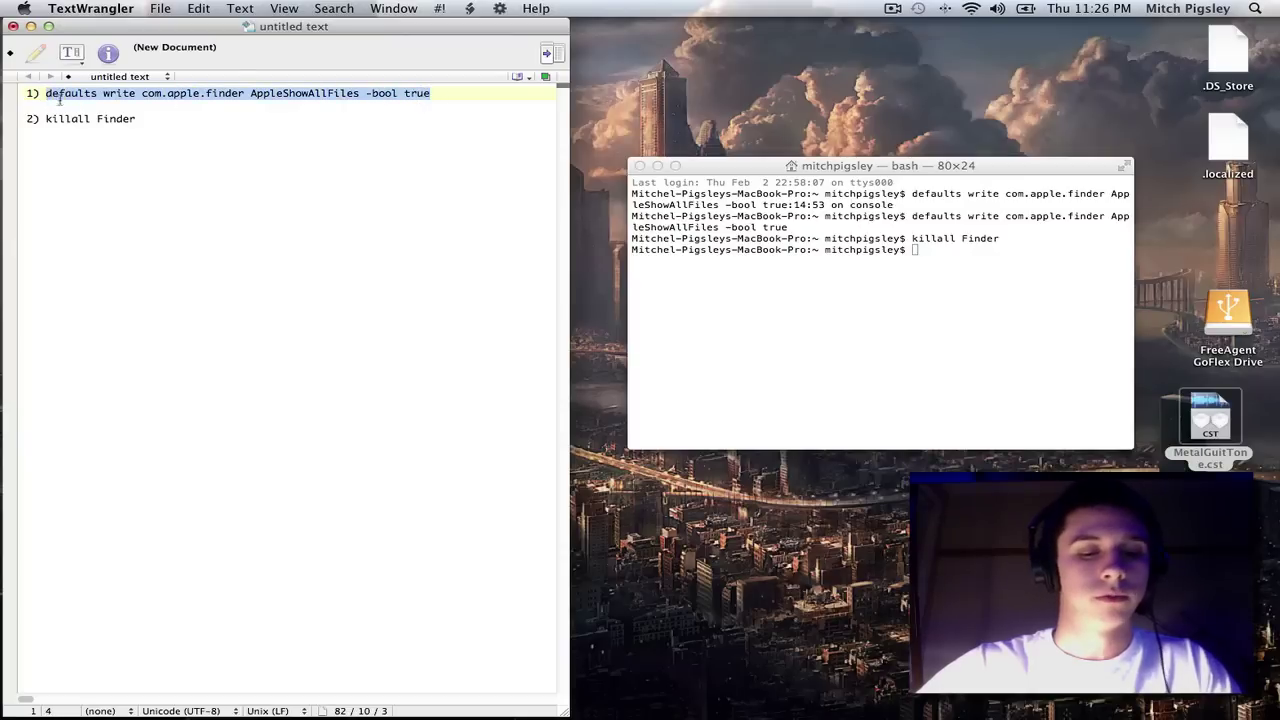
{"action": "key", "text": "super+c"}
{"action": "left_click", "coordinate": [984, 256]}
{"action": "key", "text": "super+v"}
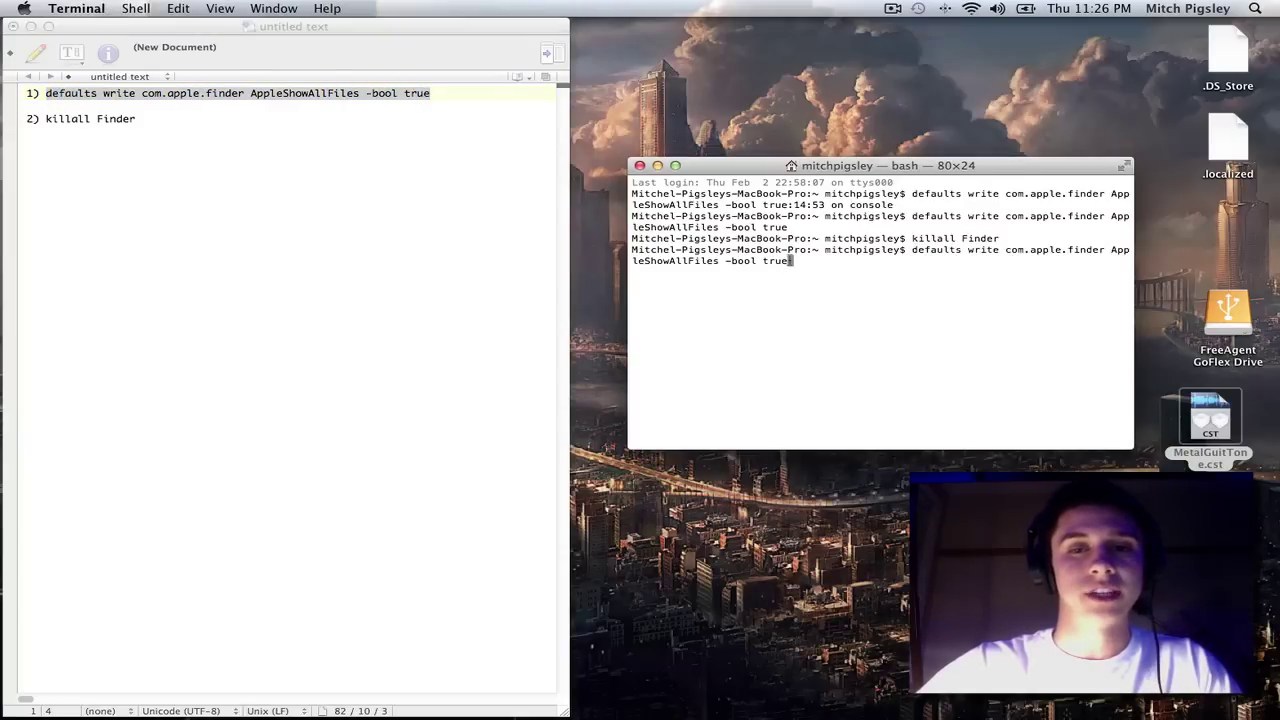
{"action": "left_click_drag", "start_coordinate": [794, 261], "coordinate": [759, 261]}
{"action": "type", "text": "fal"}
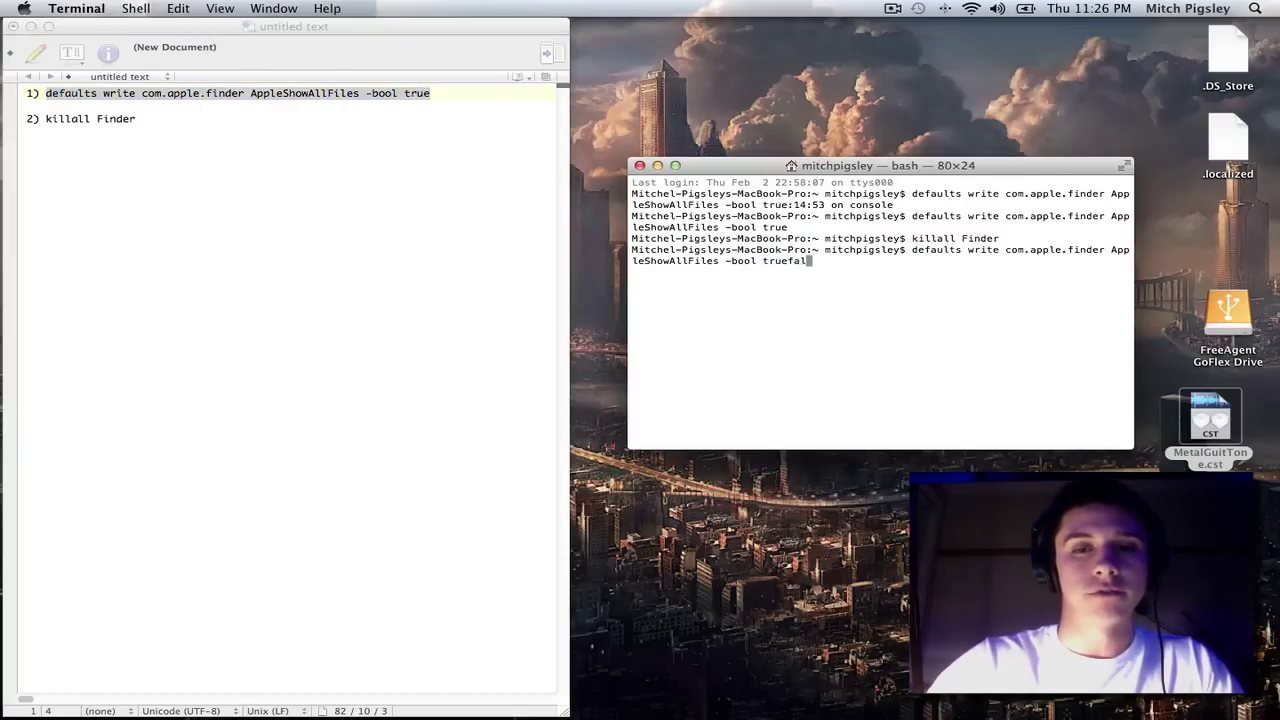
{"action": "key", "text": "BackSpace"}
{"action": "key", "text": "BackSpace"}
{"action": "key", "text": "BackSpace"}
{"action": "key", "text": "BackSpace"}
{"action": "key", "text": "BackSpace"}
{"action": "type", "text": "false"}
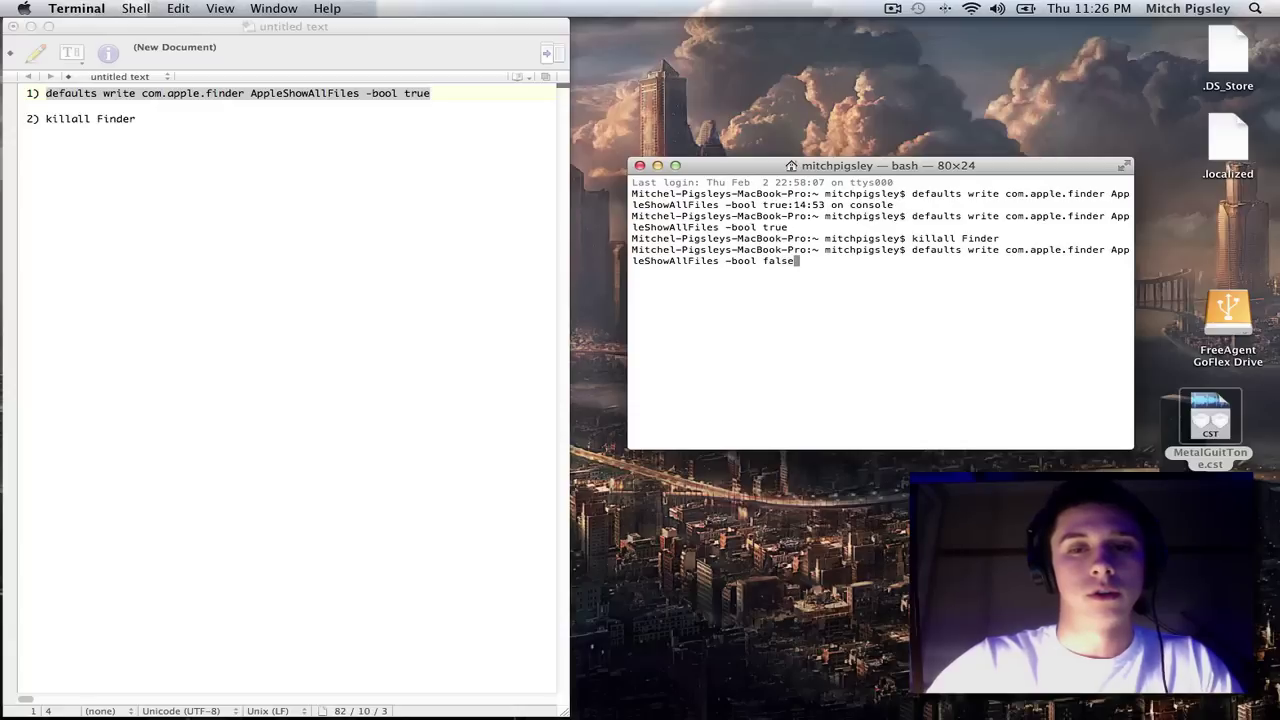
{"action": "key", "text": "Return"}
Run 'killall Finder' in Terminal to relaunch Finder, then move to the other space
{"action": "left_click", "coordinate": [149, 120]}
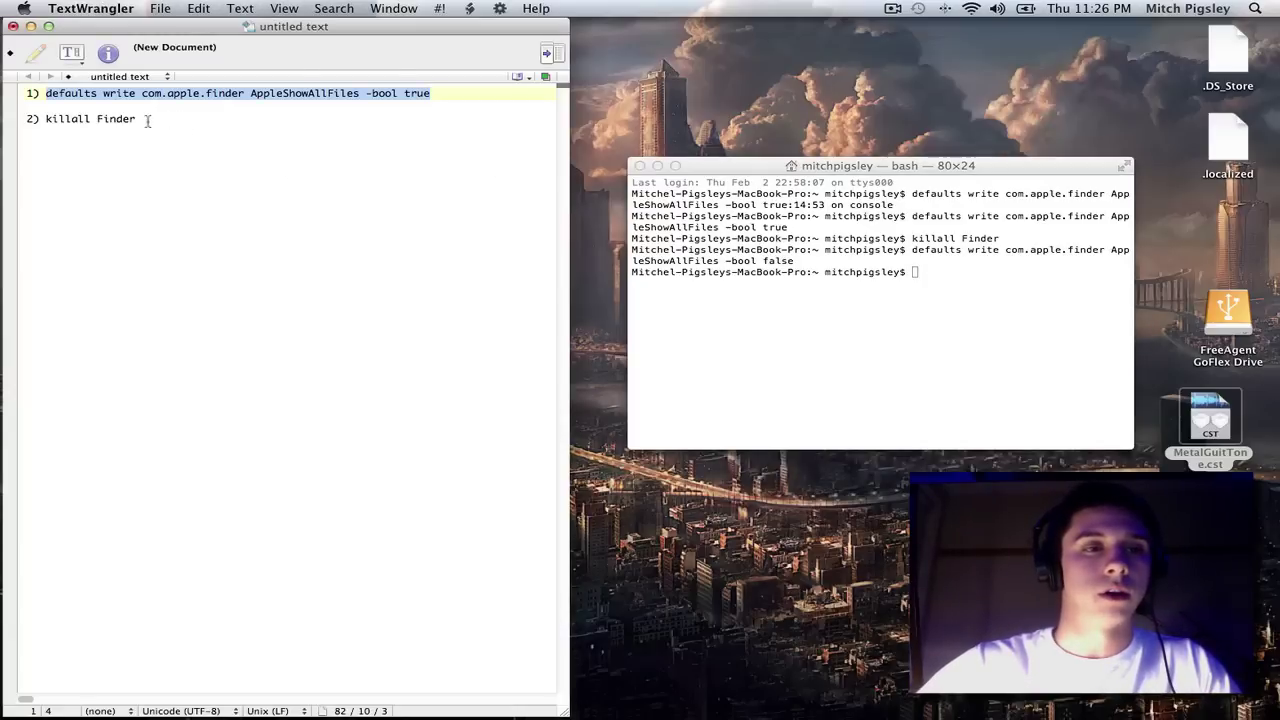
{"action": "left_click_drag", "start_coordinate": [145, 120], "coordinate": [46, 123]}
{"action": "key", "text": "super+c"}
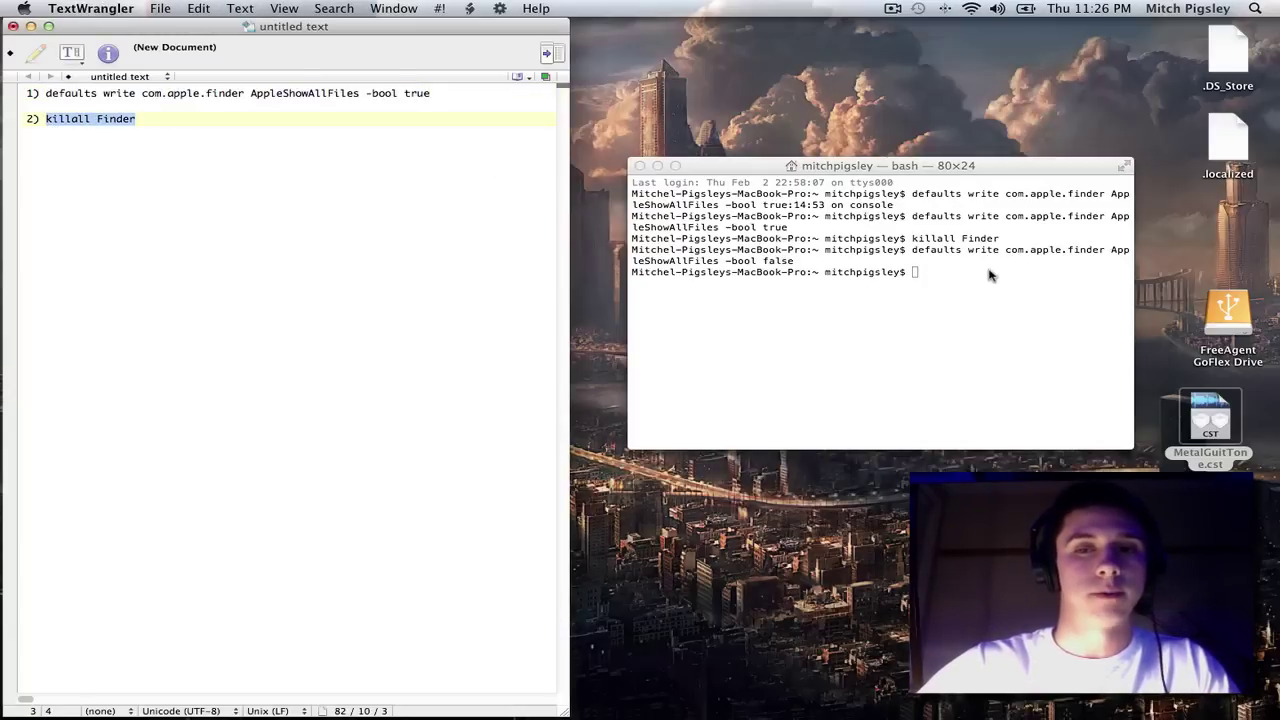
{"action": "left_click", "coordinate": [988, 276]}
{"action": "key", "text": "super+v"}
{"action": "key", "text": "Return"}
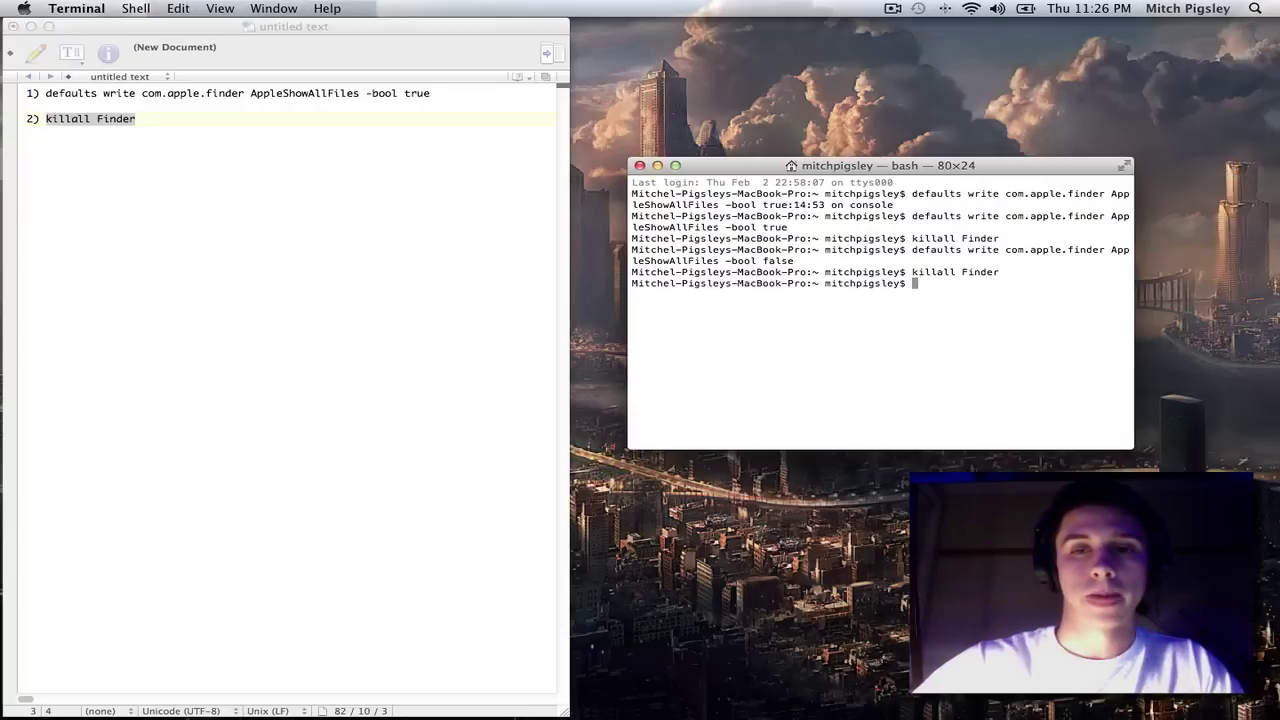
{"action": "key", "text": "ctrl+Right"}
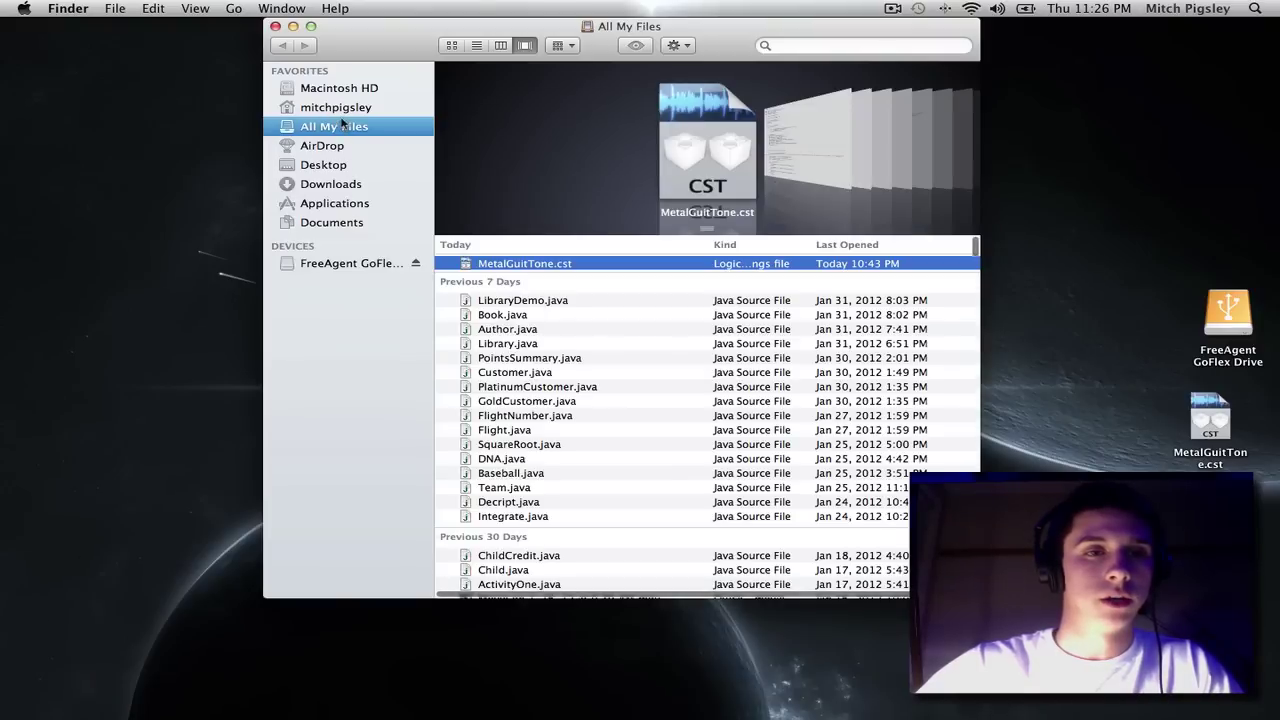
Confirm the home folder shows no hidden files, close Finder, and return to Logic Pro's space
{"action": "left_click", "coordinate": [341, 114]}
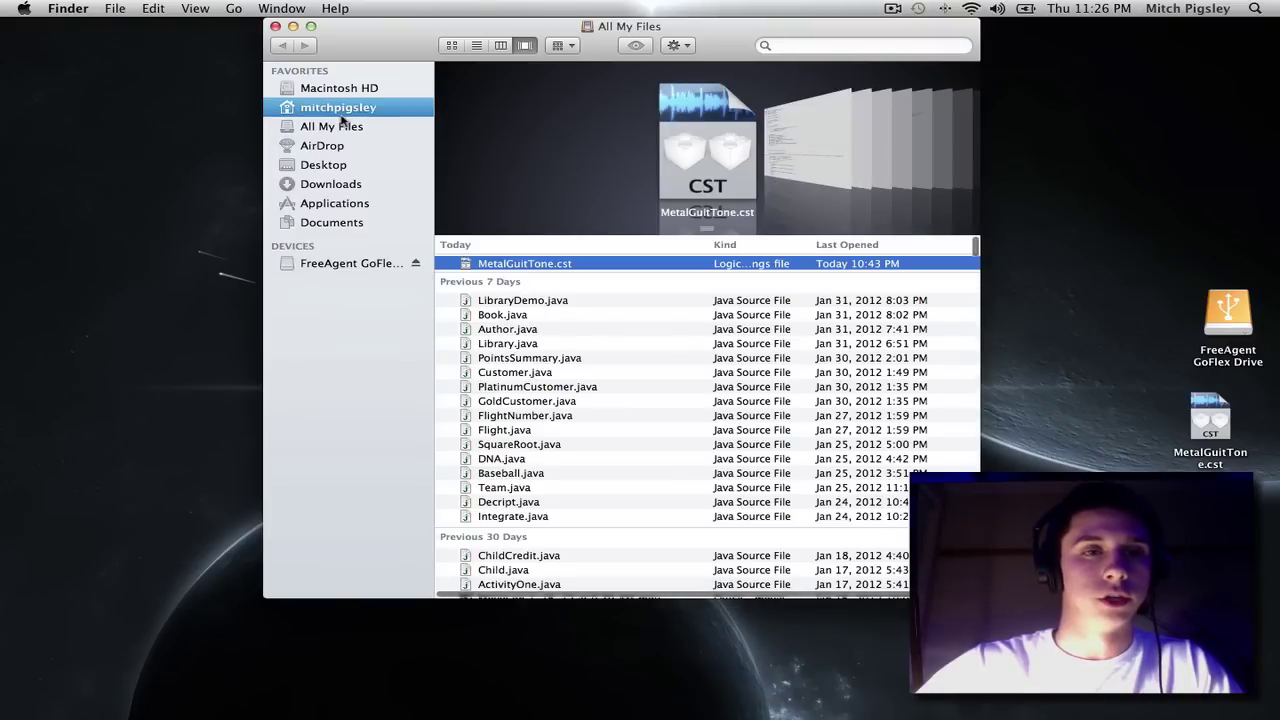
{"action": "left_click_drag", "start_coordinate": [577, 346], "coordinate": [457, 62]}
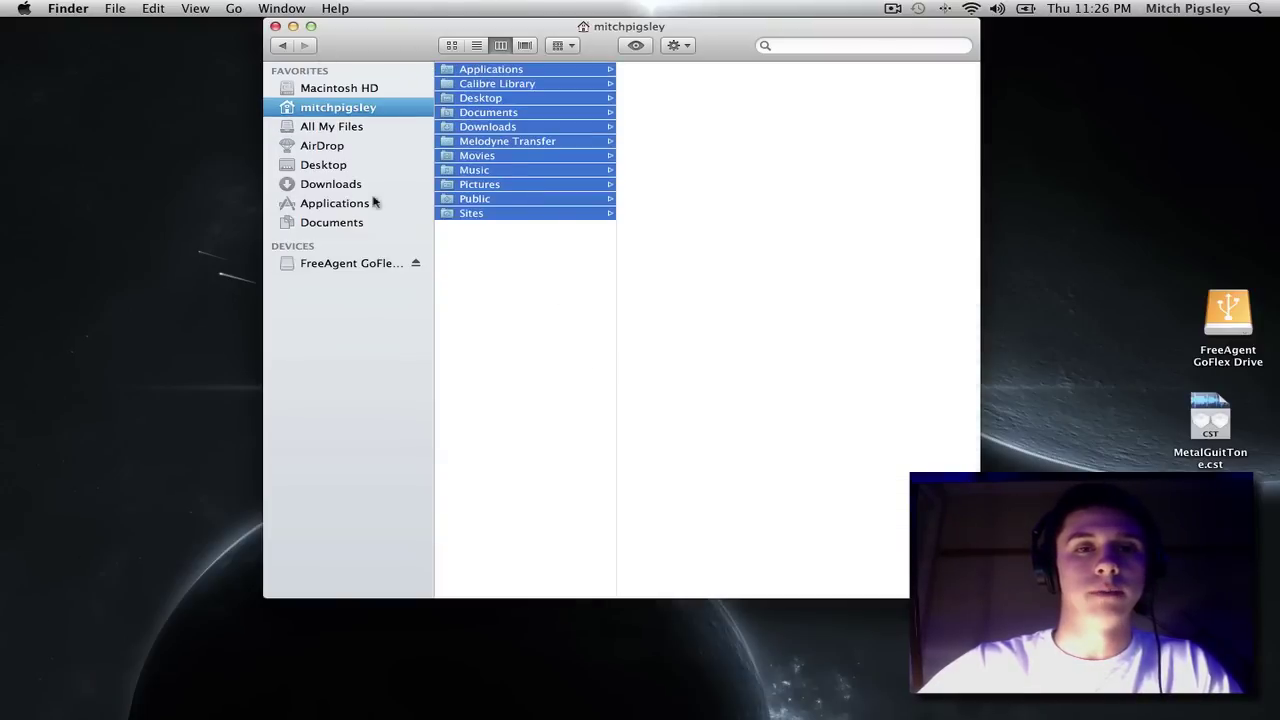
{"action": "left_click", "coordinate": [573, 380]}
{"action": "left_click", "coordinate": [275, 27]}
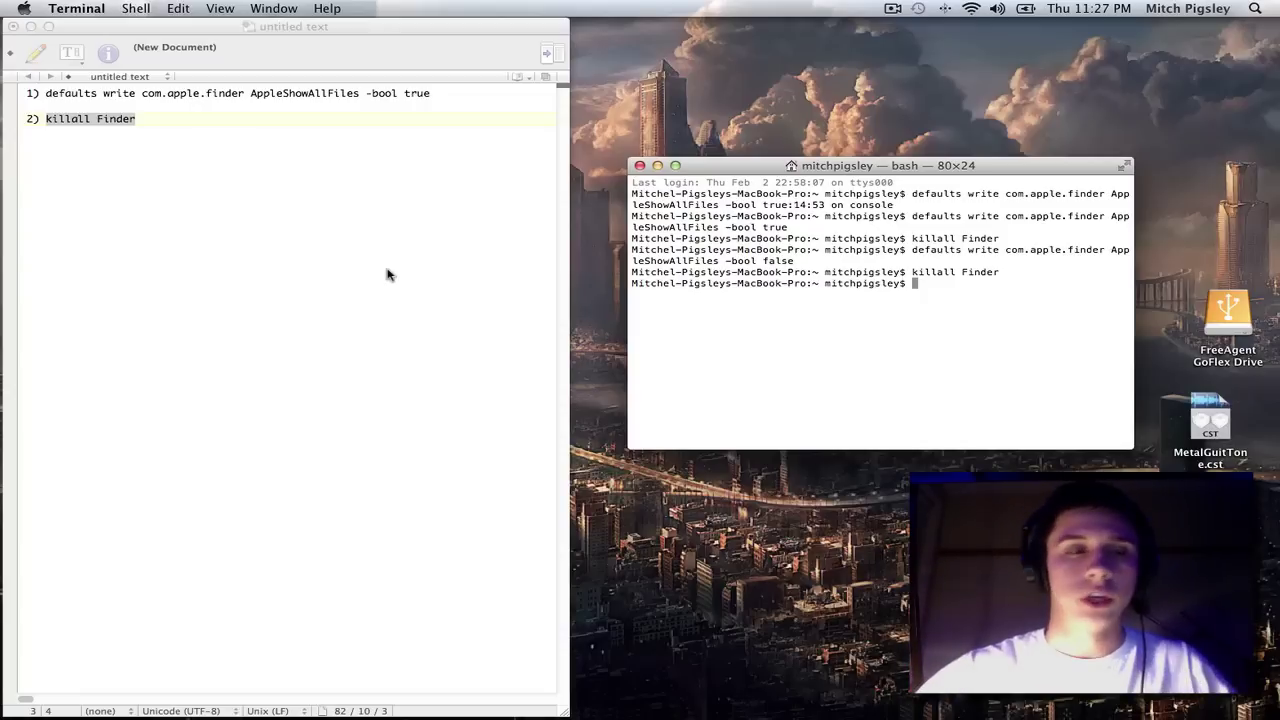
{"action": "key", "text": "ctrl+Left"}
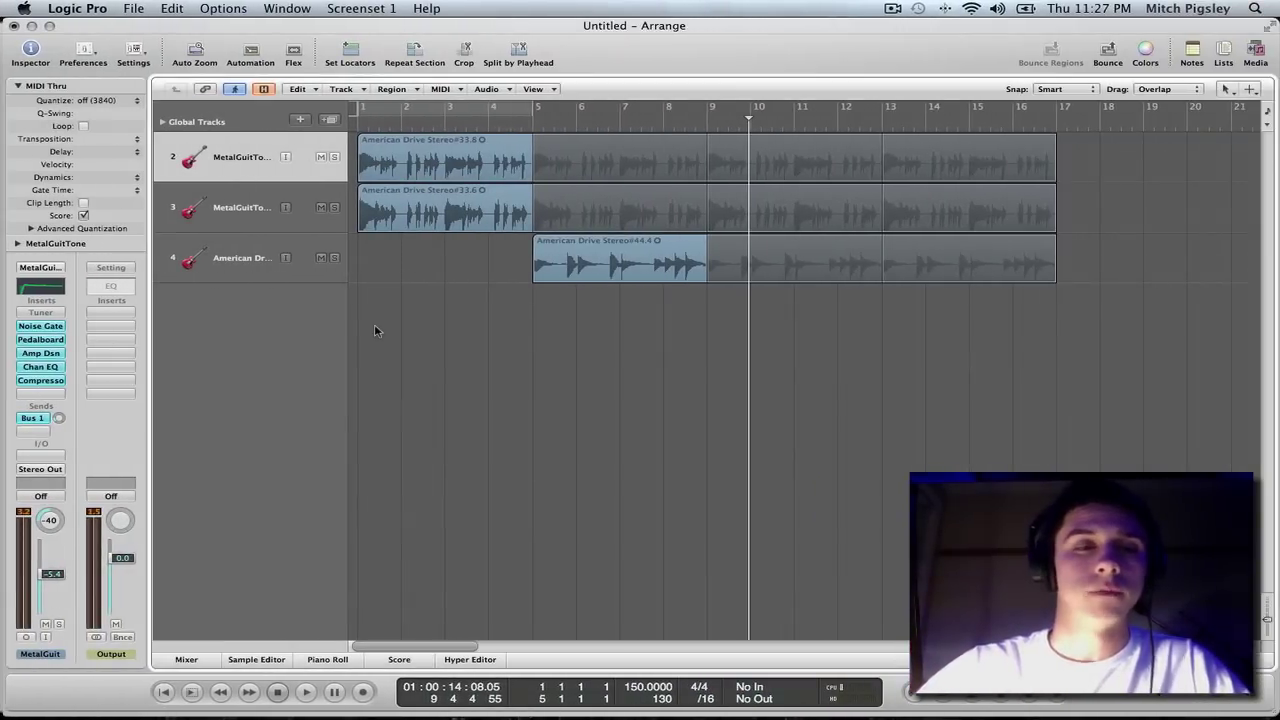
{"action": "left_click_drag", "start_coordinate": [930, 378], "coordinate": [360, 160]}
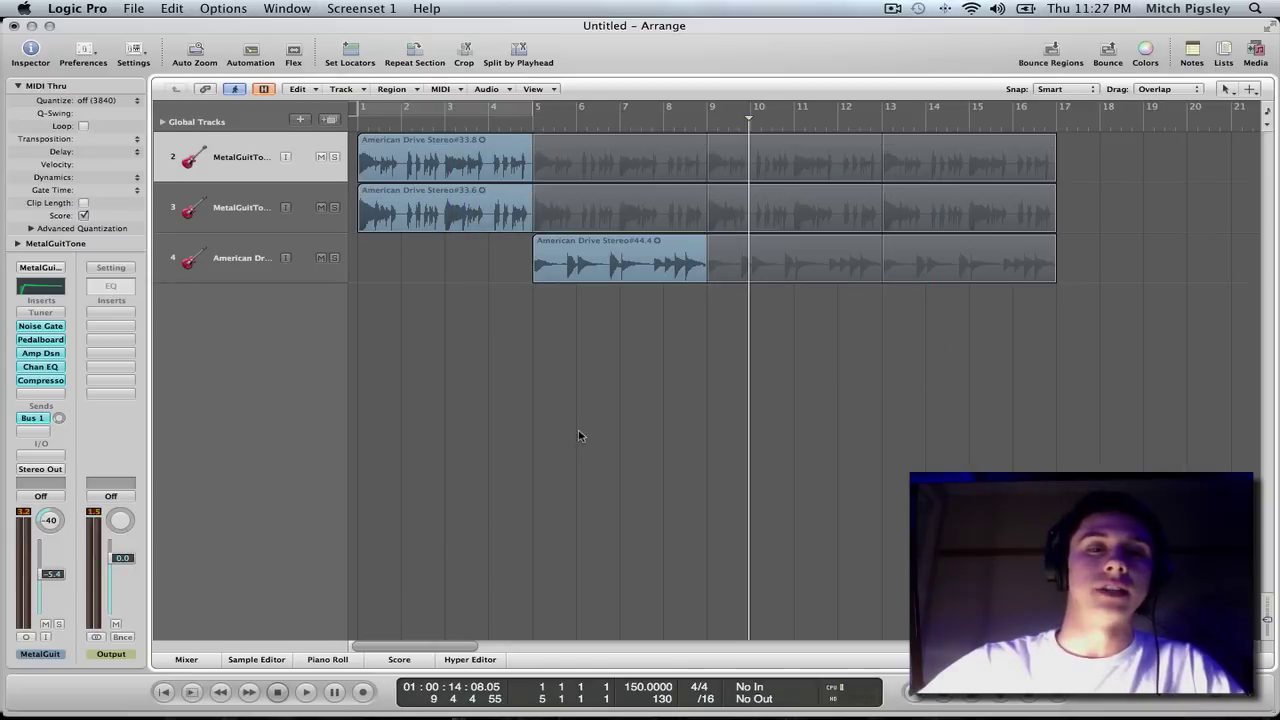
{"action": "left_click", "coordinate": [620, 437]}
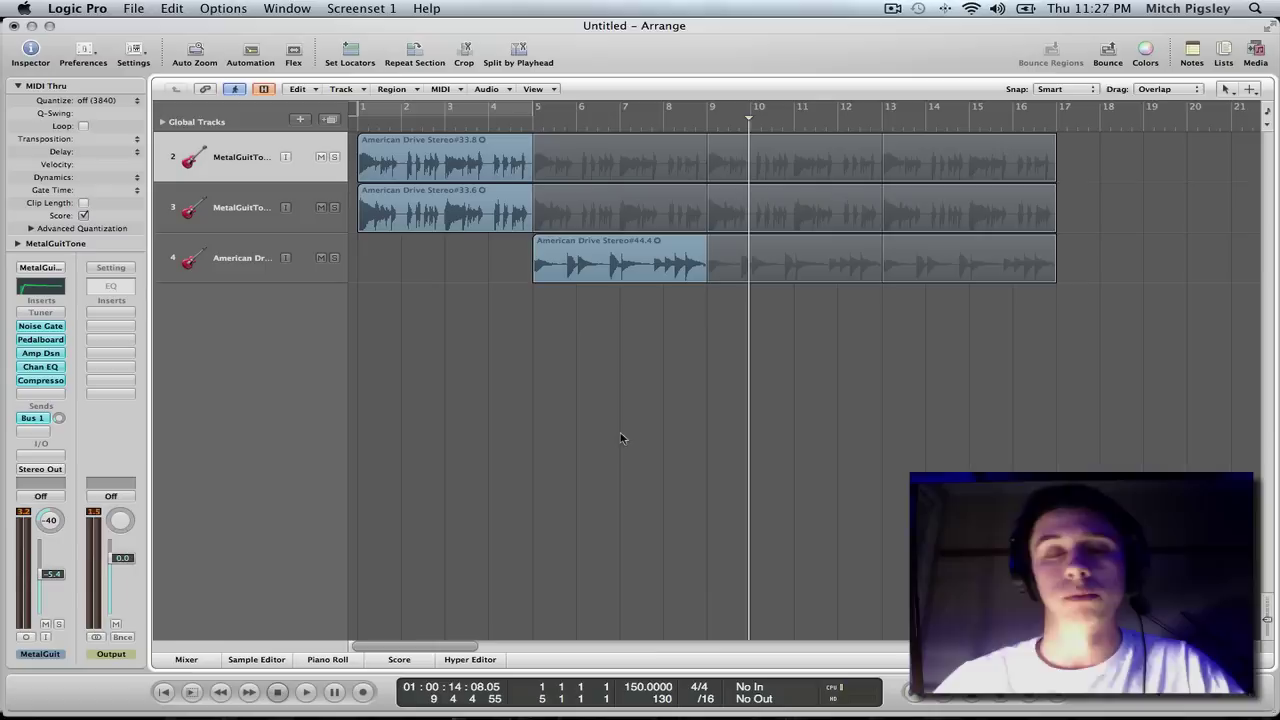